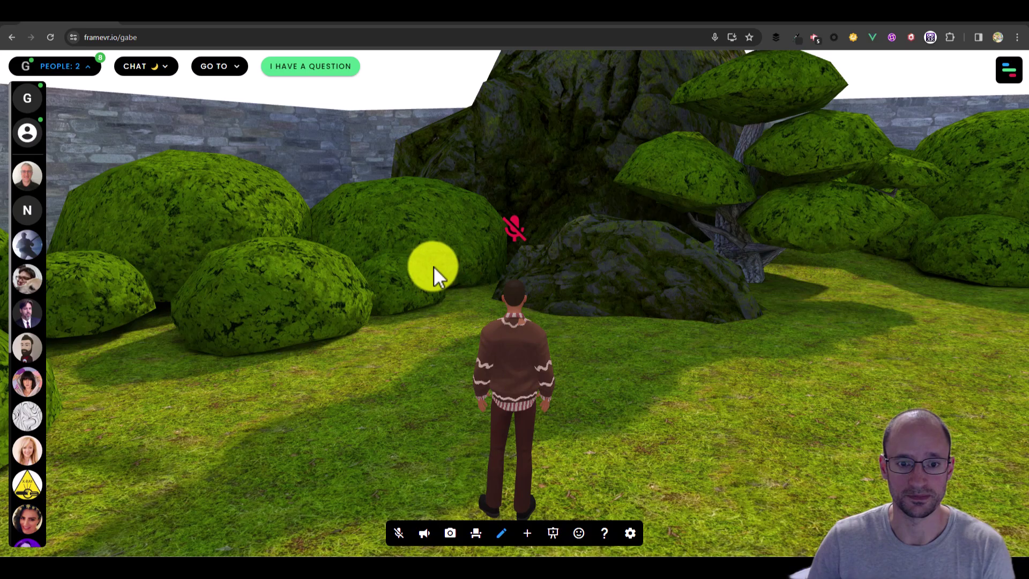
View the avatar's available emotes and make the avatar raise its hand.
drag(720, 293, 638, 415)
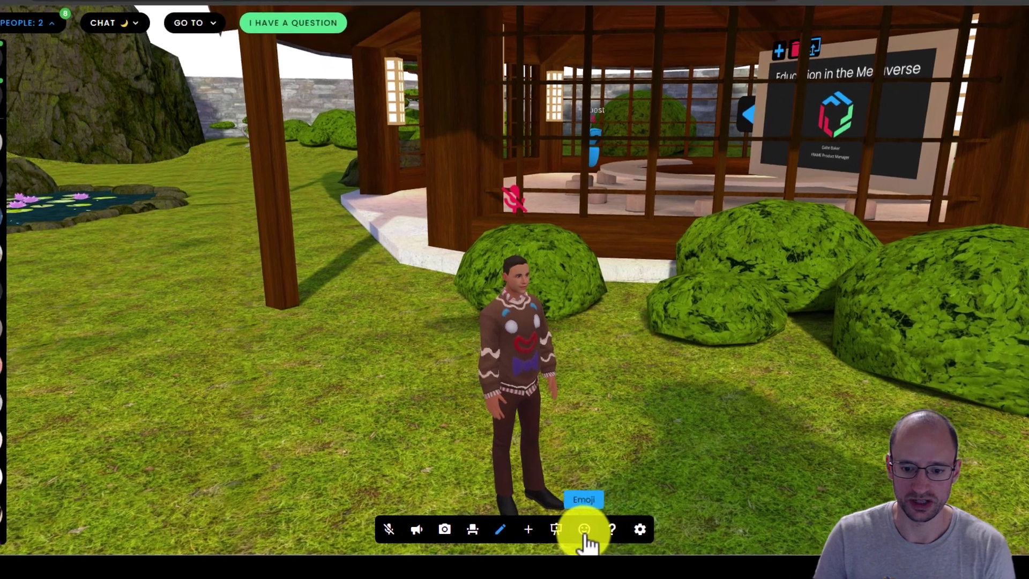
click(578, 532)
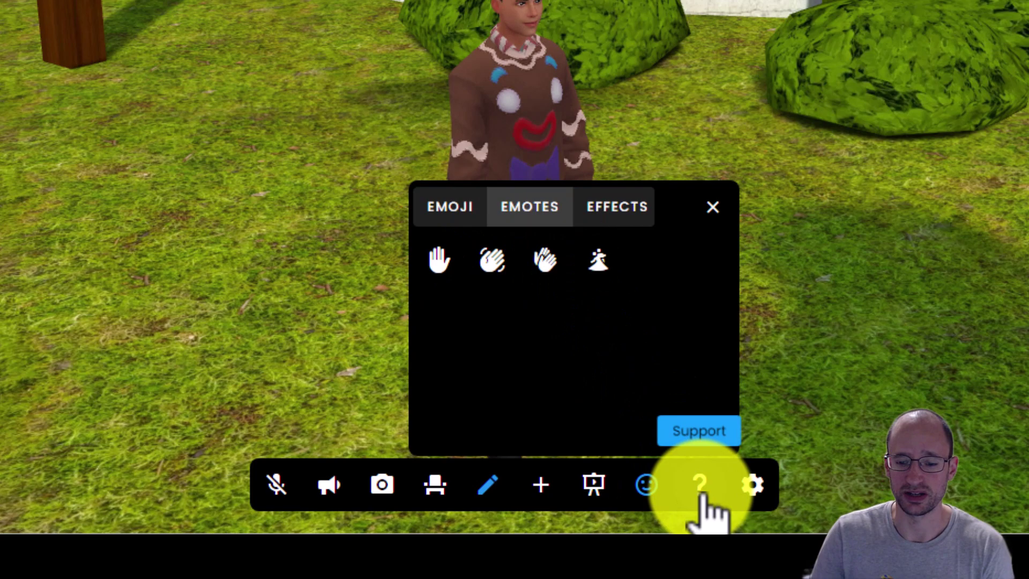
click(646, 485)
scroll(632, 330, down, 3)
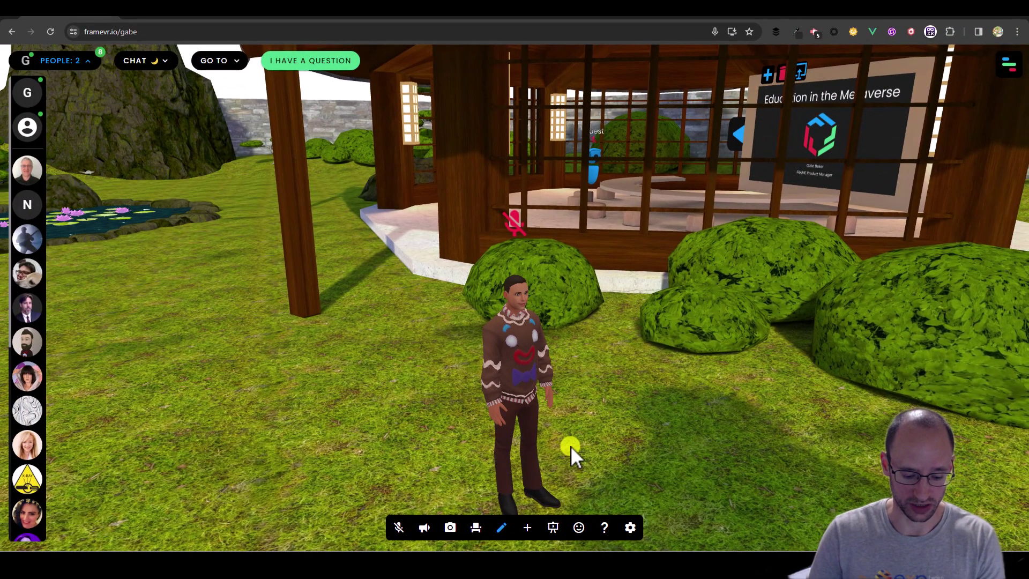
key(1)
drag(583, 438, 615, 445)
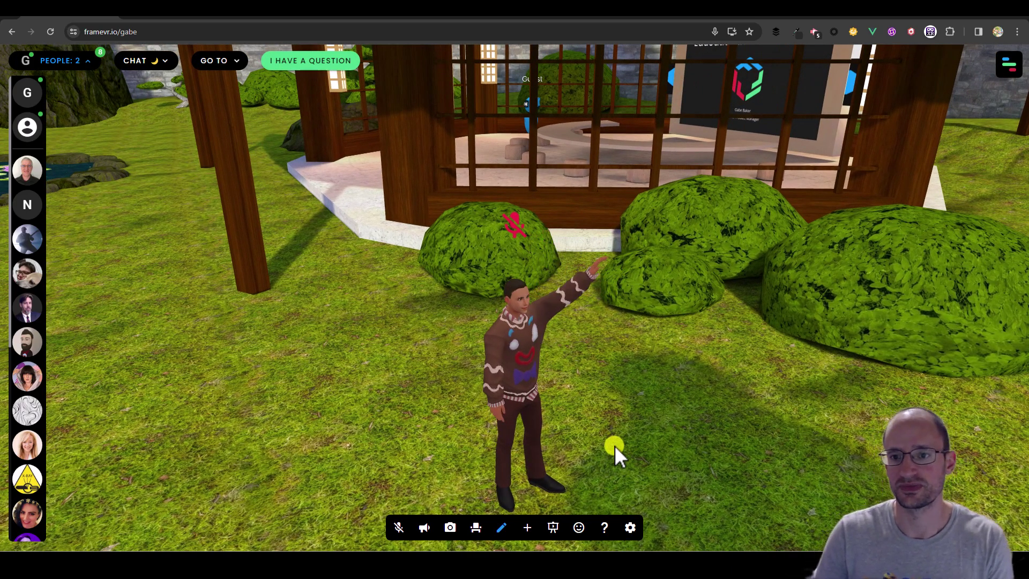
Walk the avatar into the pavilion and up to the wall screen with the Education in the Metaverse slides.
drag(621, 424, 722, 329)
key(w)
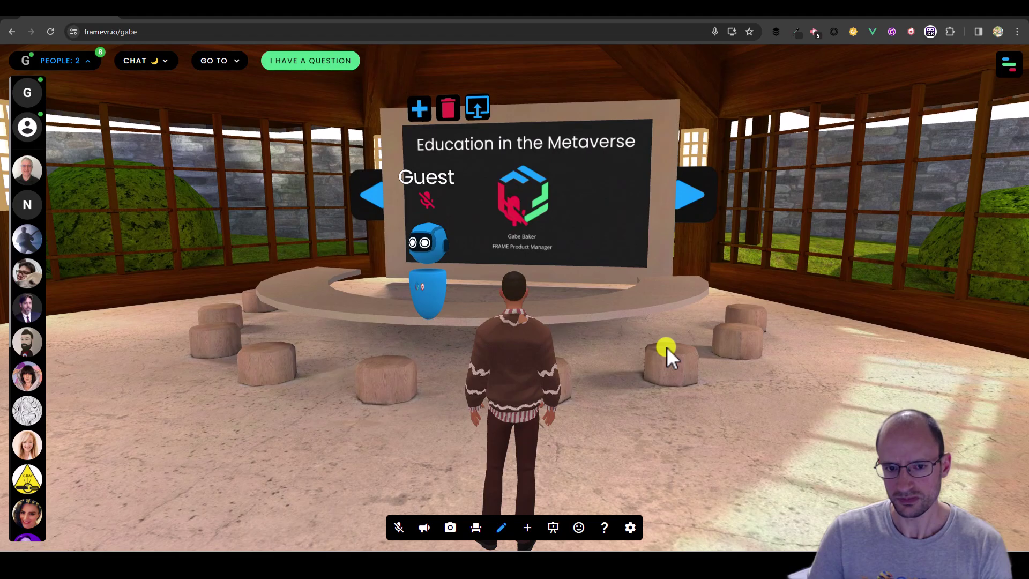
key(w)
key(d)
drag(663, 353, 614, 373)
key(d)
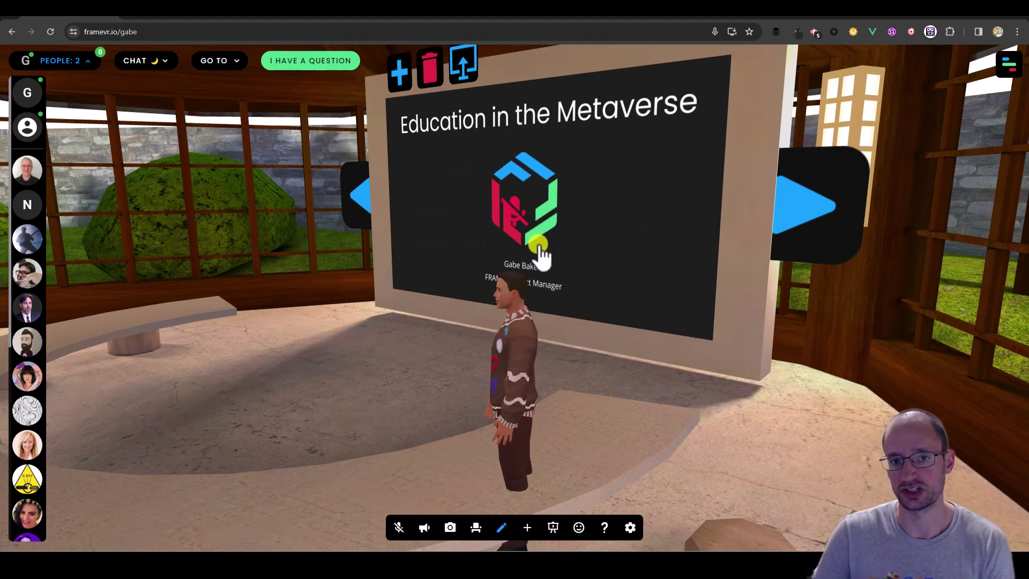
Open the wall screen's slides in an enlarged pop-up viewer and switch to the first-person view.
click(504, 141)
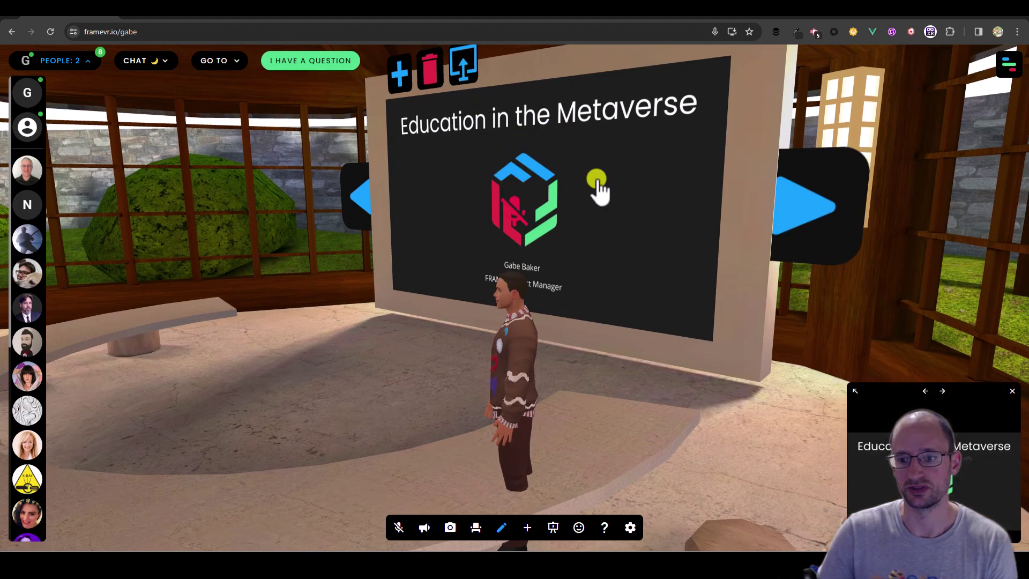
drag(856, 391, 706, 331)
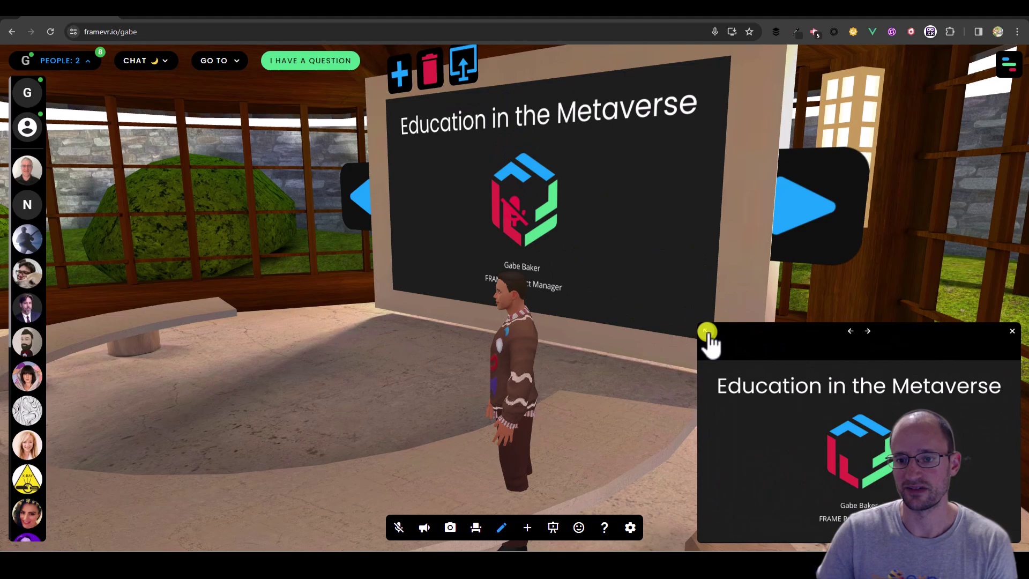
drag(603, 406, 503, 359)
key(p)
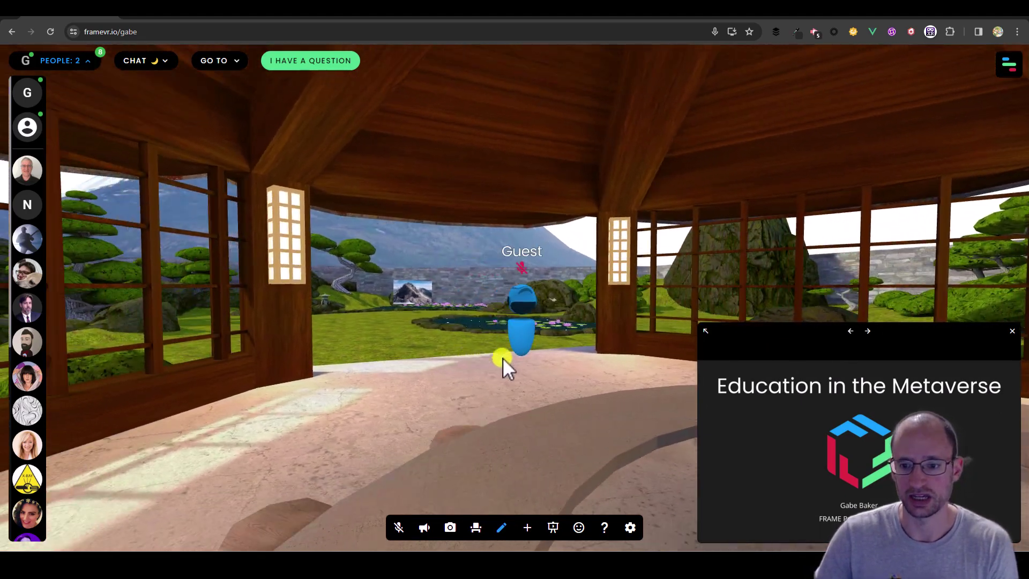
drag(638, 361, 702, 381)
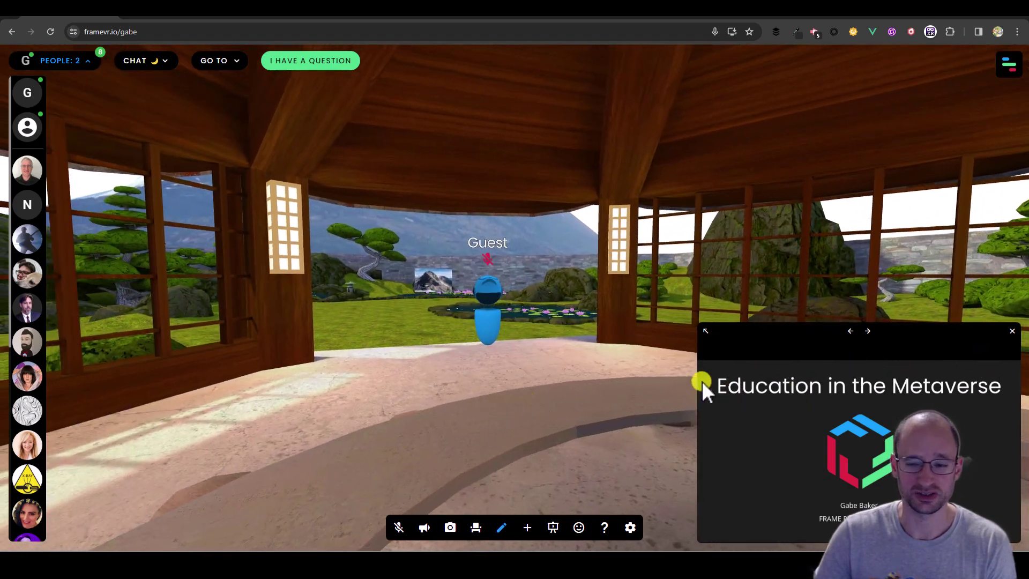
Advance the presentation to the SPACE MATTERS slide in the pop-up viewer, facing the wall screen.
click(867, 344)
click(868, 332)
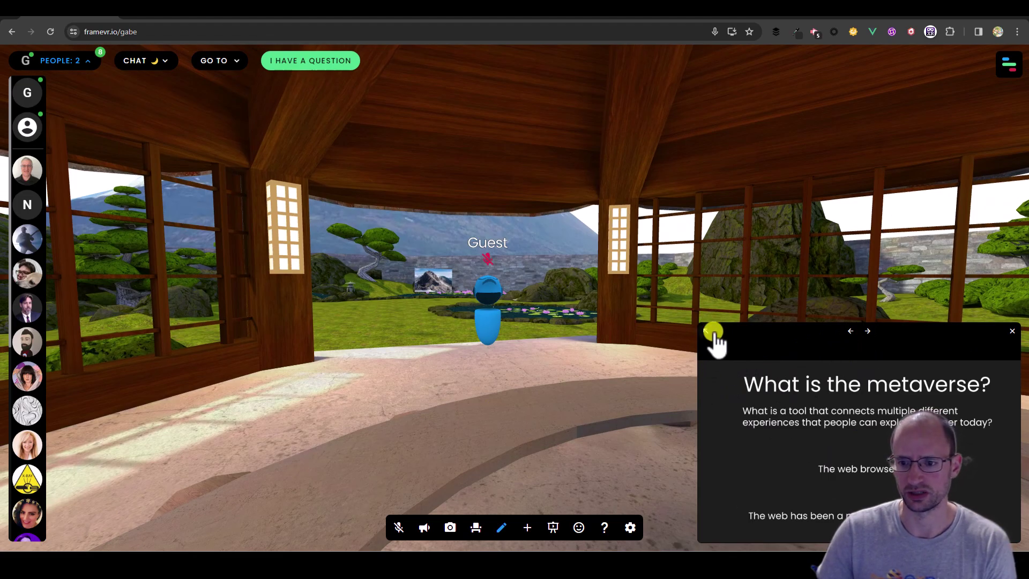
drag(712, 332, 676, 344)
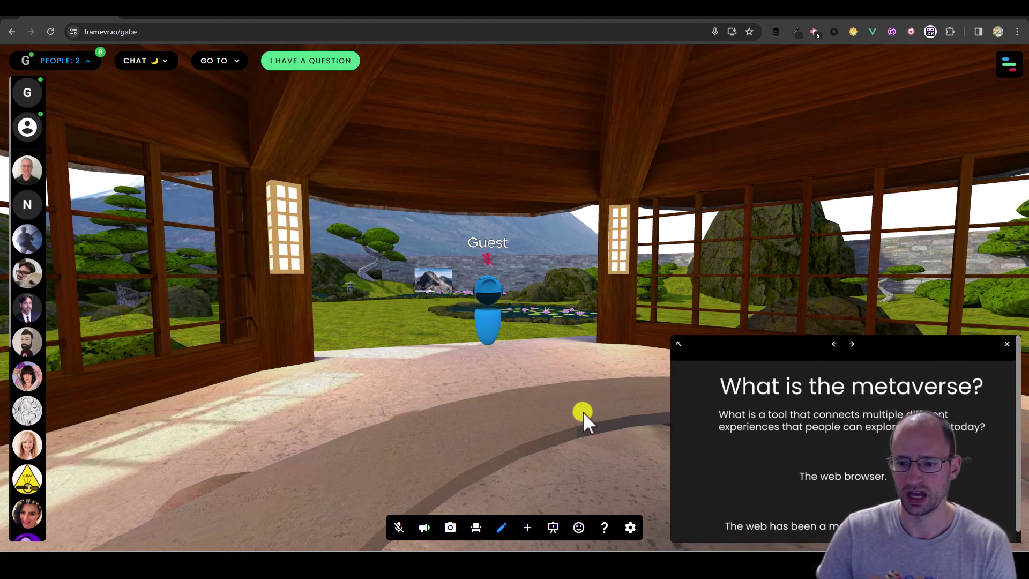
drag(583, 412, 831, 352)
drag(631, 409, 857, 403)
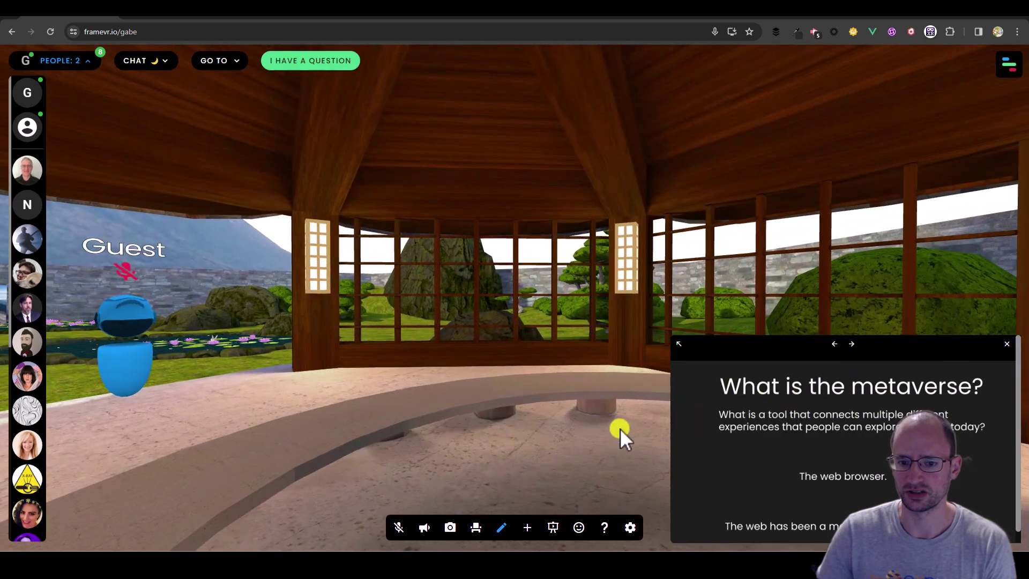
drag(619, 429, 832, 367)
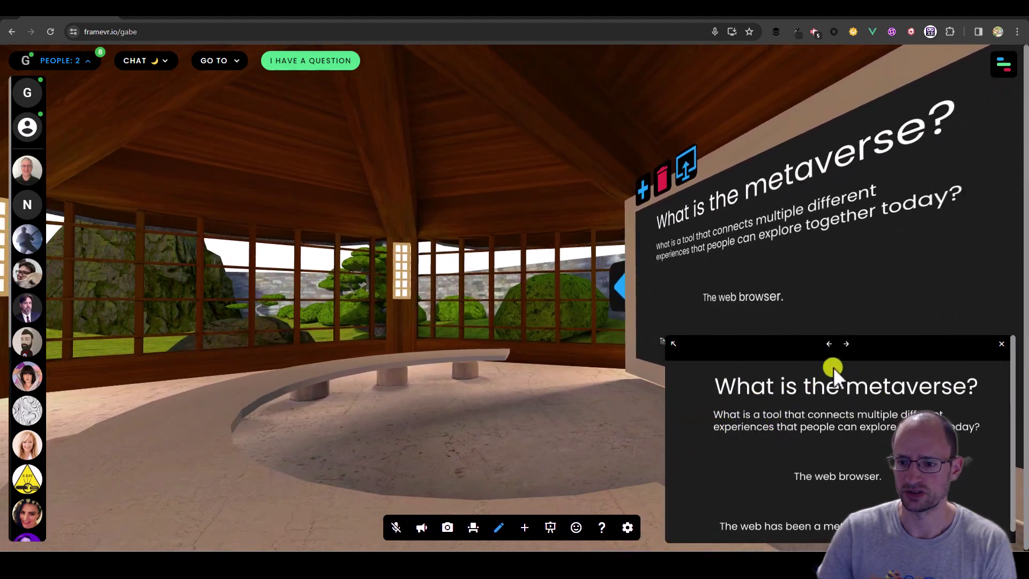
click(851, 343)
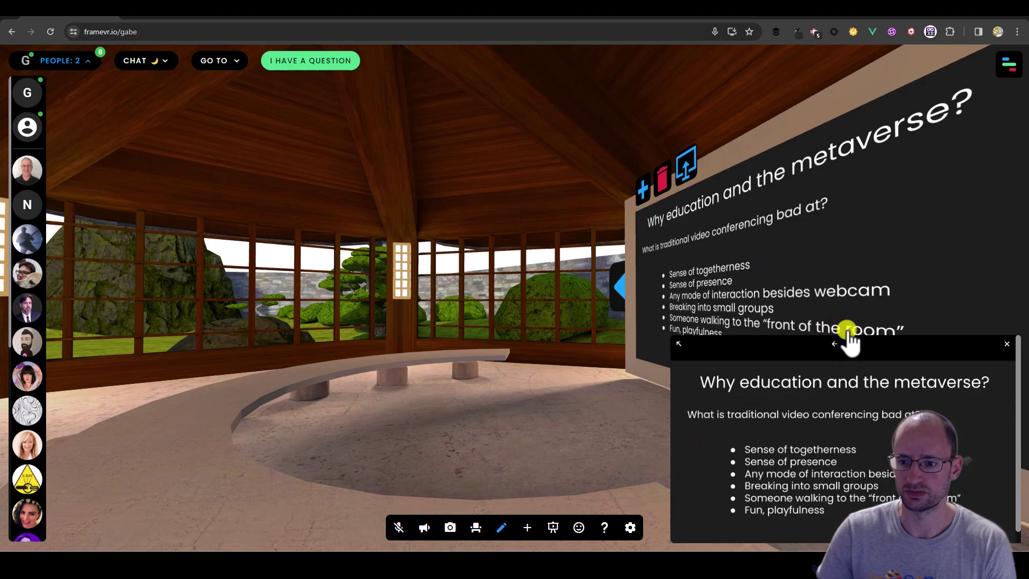
click(852, 344)
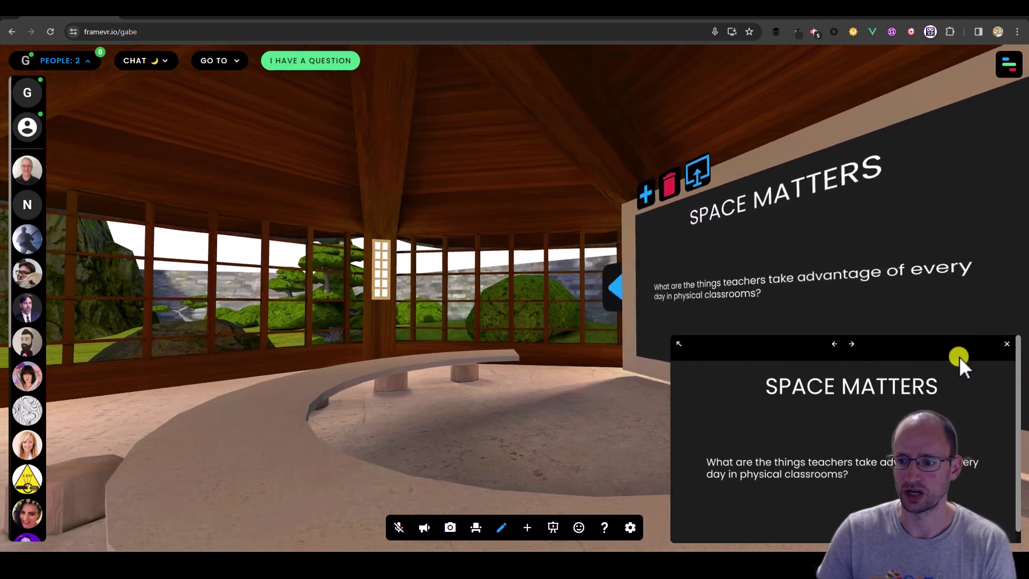
Close the pop-up slide viewer and walk out of the pavilion into the garden.
click(1003, 343)
drag(723, 413, 508, 397)
key(w)
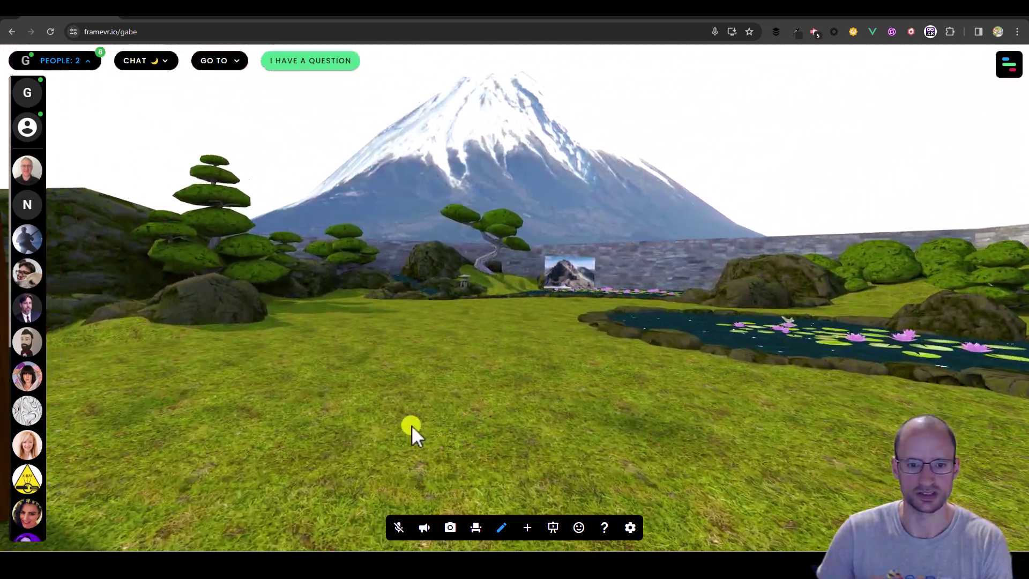
drag(411, 425, 552, 407)
drag(411, 397, 643, 396)
key(w)
drag(453, 398, 204, 407)
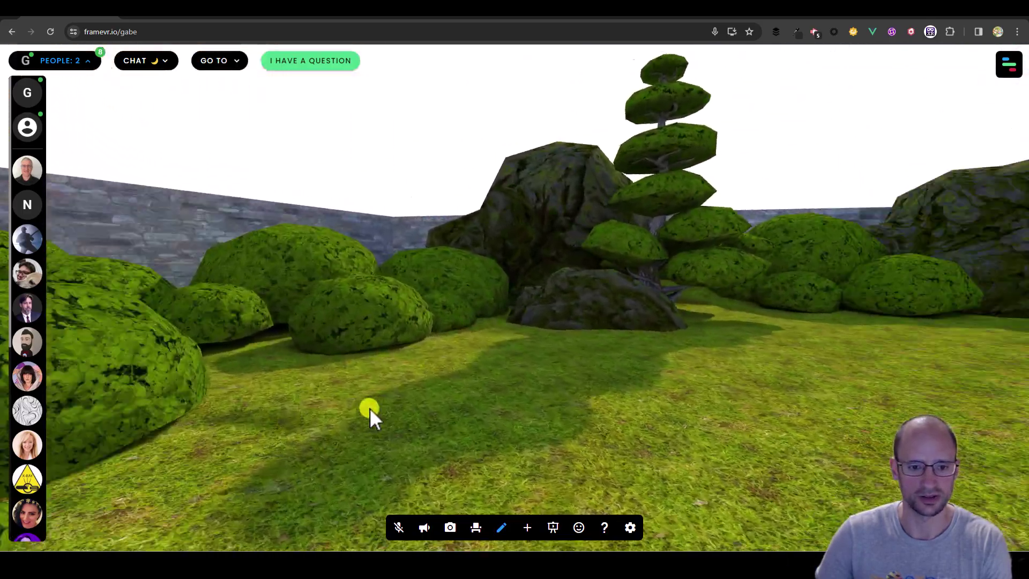
Inspect the Level of Detail settings of the mountain picture by the garden wall, and leave edit mode.
mouse_move(370, 407)
mouse_down()
mouse_move(843, 384)
mouse_move(833, 413)
mouse_move(574, 429)
mouse_move(345, 298)
mouse_up()
click(318, 294)
key(w)
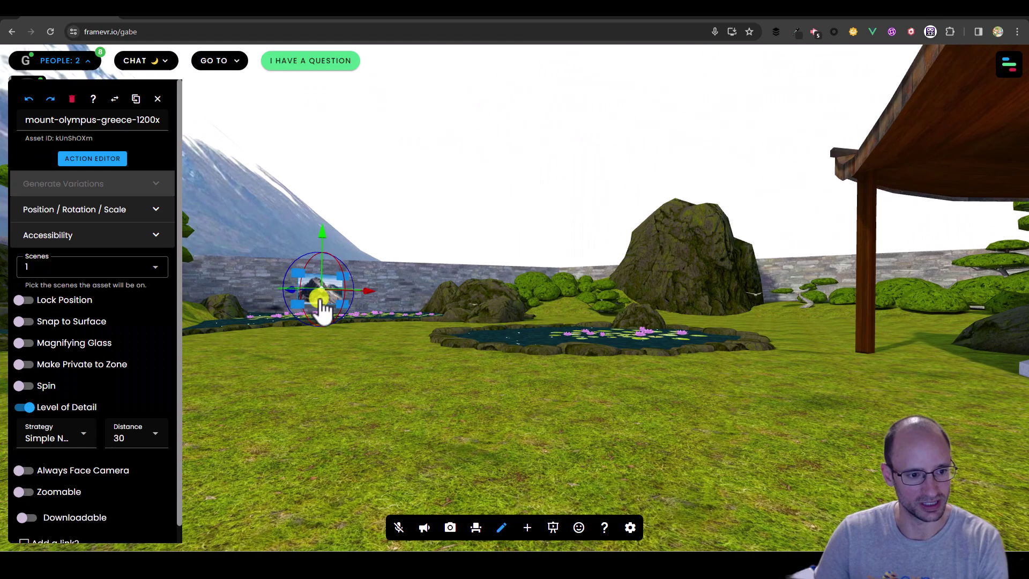
click(501, 527)
Move away from the mountain picture to check its level-of-detail behavior from a distance.
key(s)
key(s)
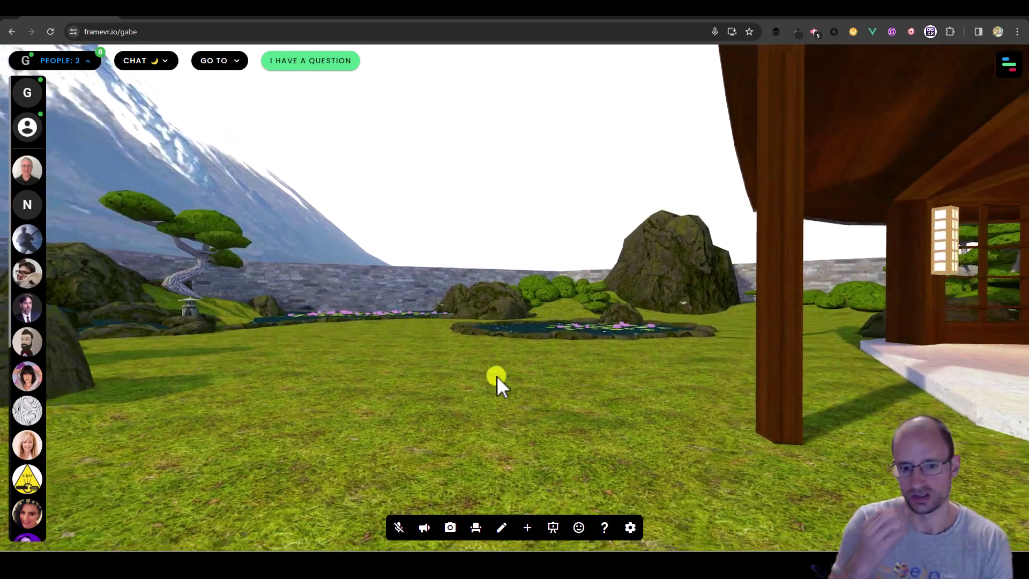
key(a)
key(a)
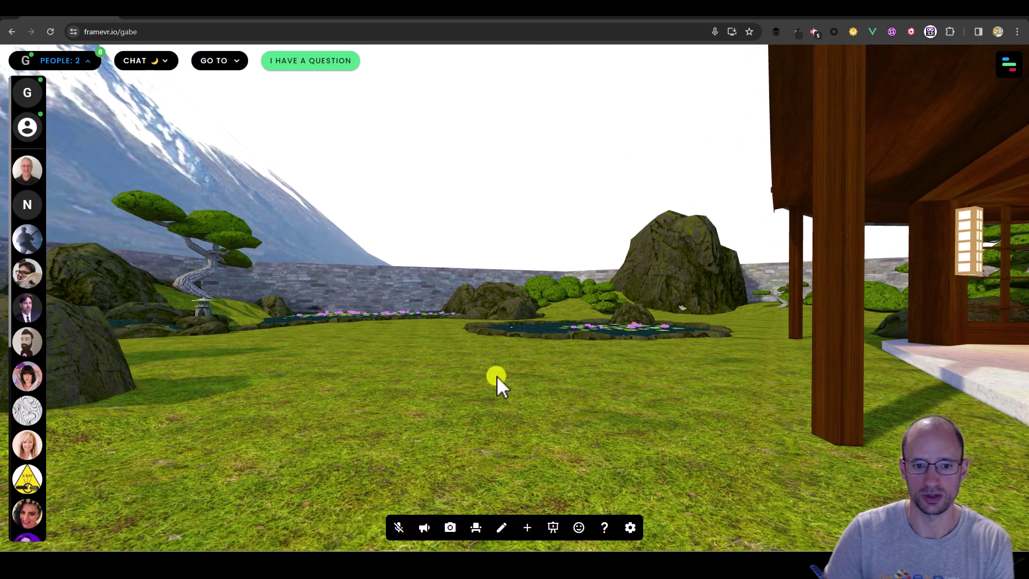
drag(550, 379, 435, 362)
key(w)
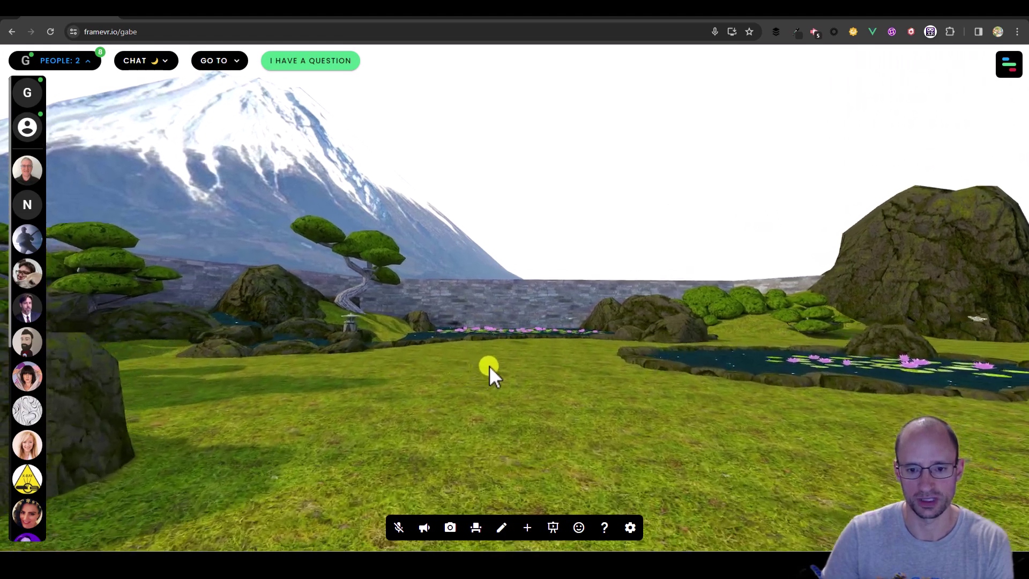
key(w)
key(s)
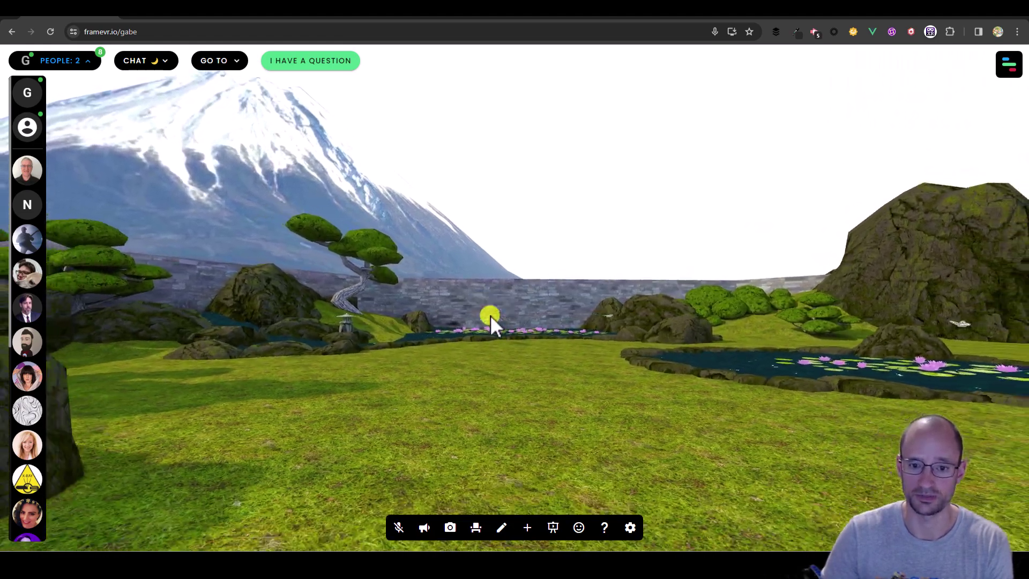
Walk forward to the pond edge to view the mountain picture on the far wall up close.
key(w)
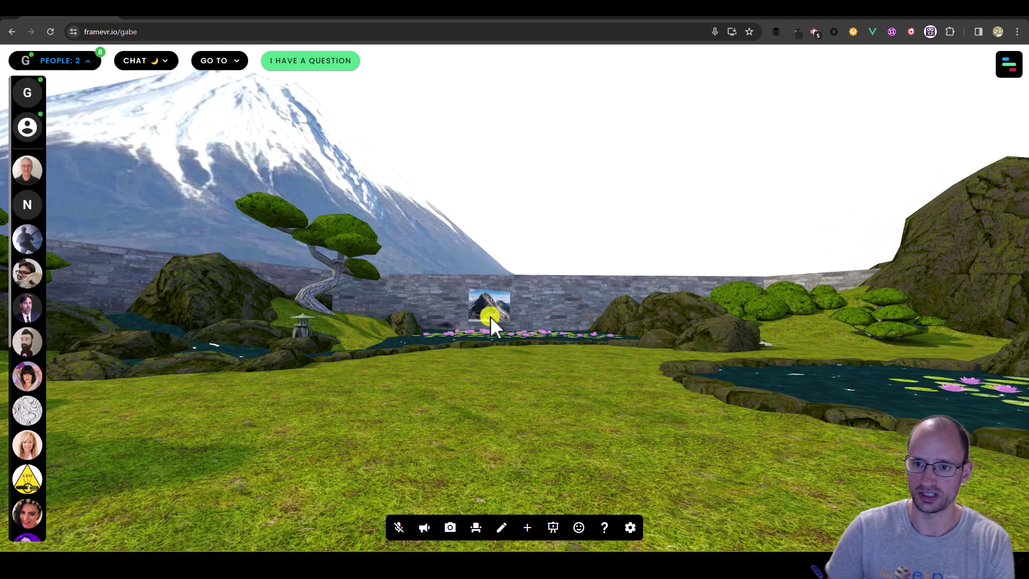
key(w)
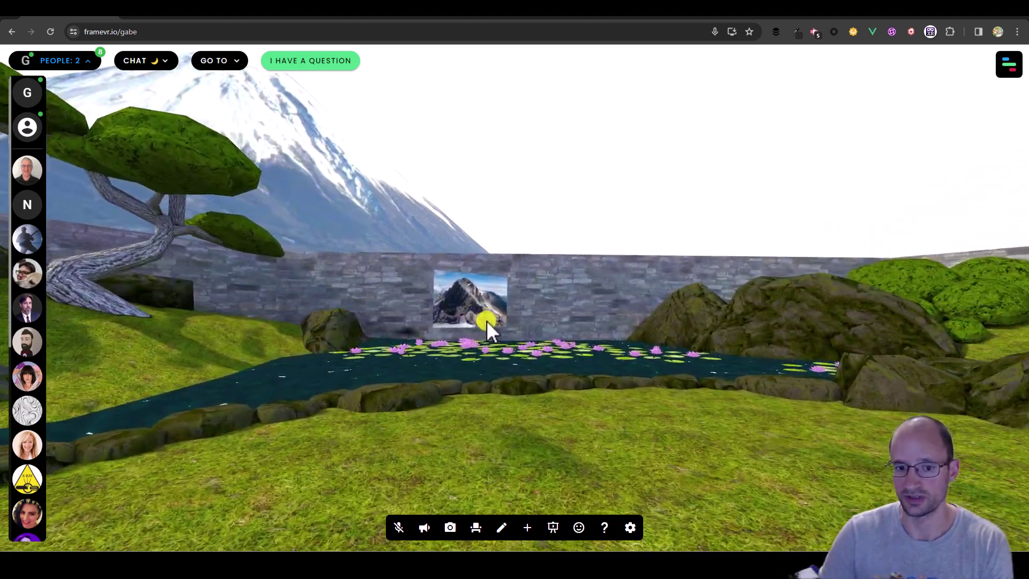
key(w)
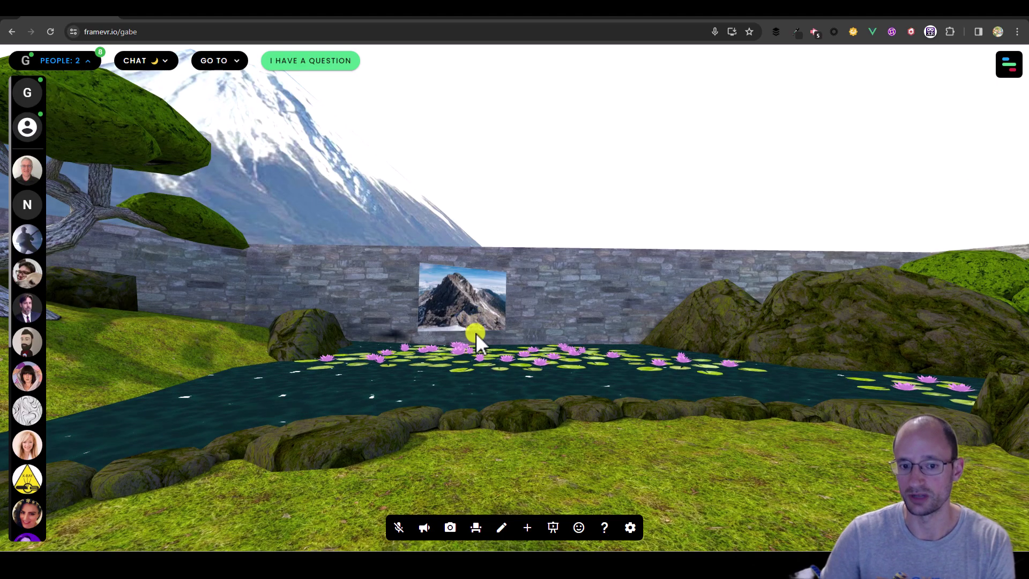
key(w)
drag(551, 406, 499, 396)
key(s)
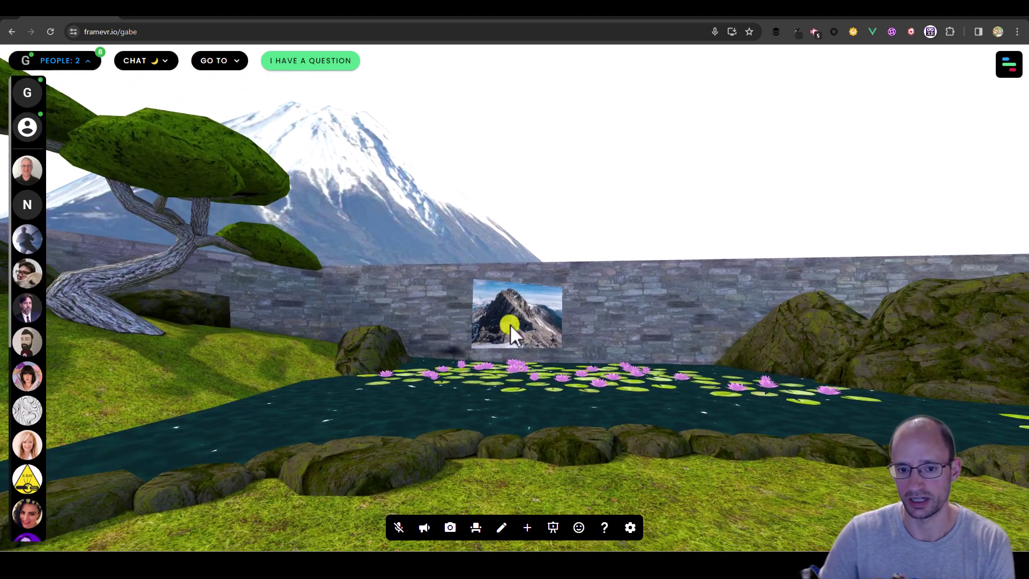
Select the mountain picture by the garden wall and enlarge it by its upper corner.
double_click(510, 324)
key(s)
drag(491, 342, 456, 347)
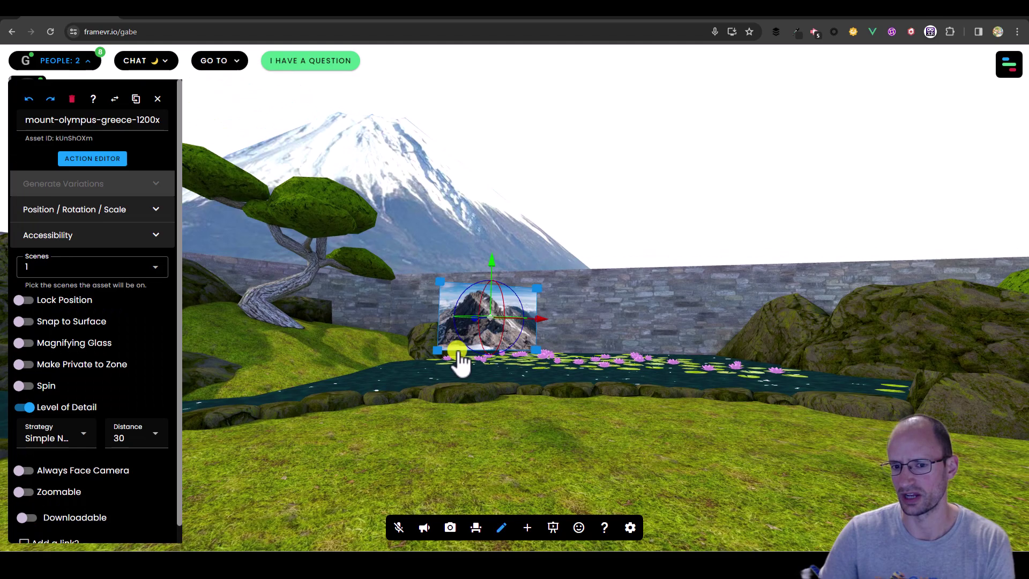
key(w)
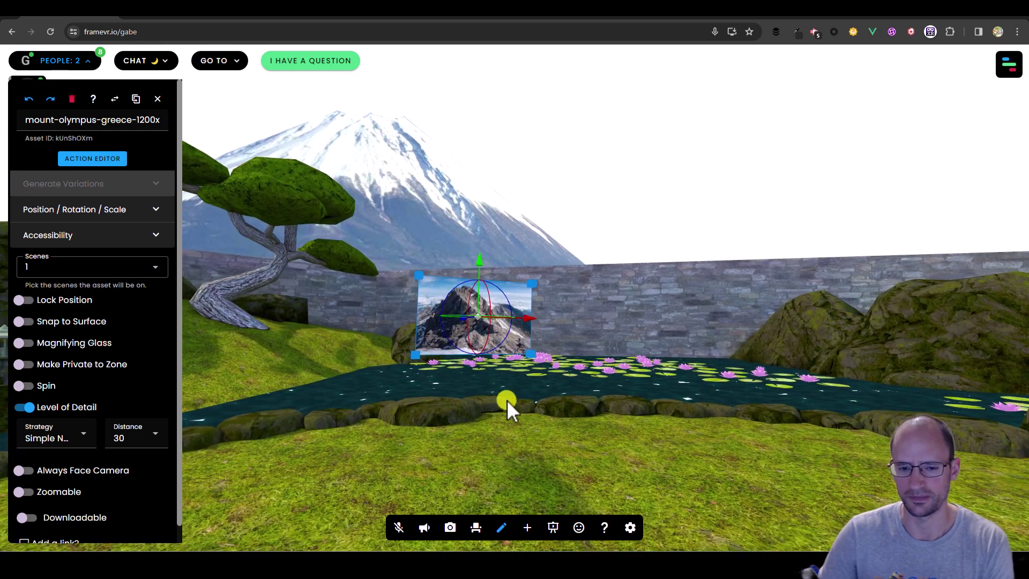
drag(419, 274, 375, 258)
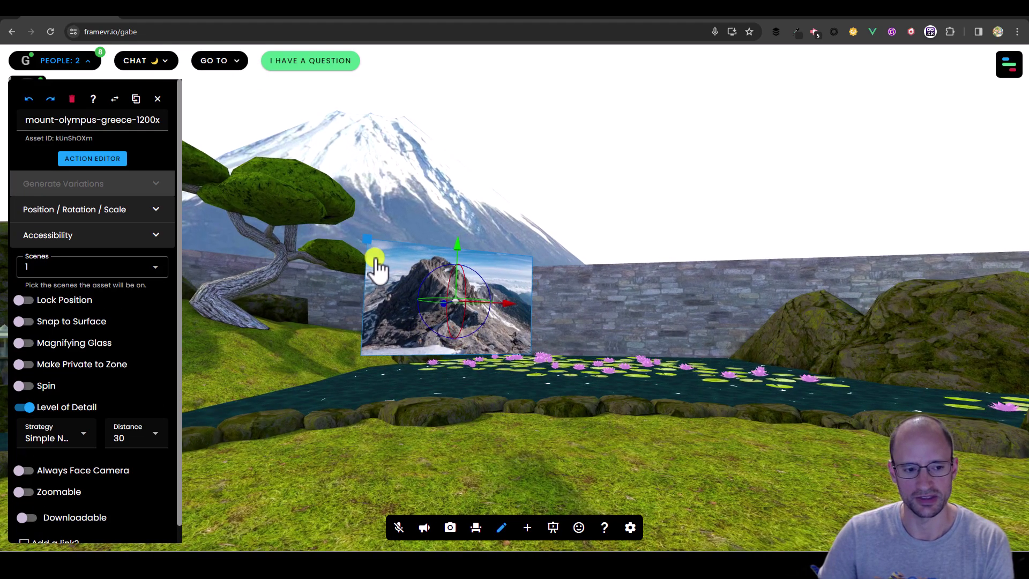
Leave edit mode, back away from the enlarged mountain picture and approach it again to test its level-of-detail distance.
key(s)
key(s)
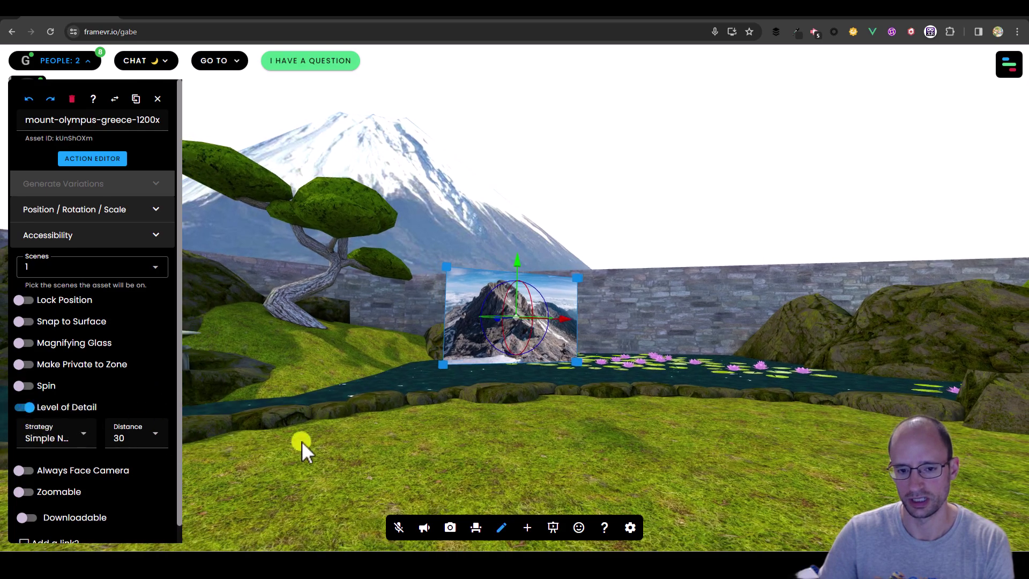
drag(376, 441, 472, 451)
click(401, 446)
key(s)
key(a)
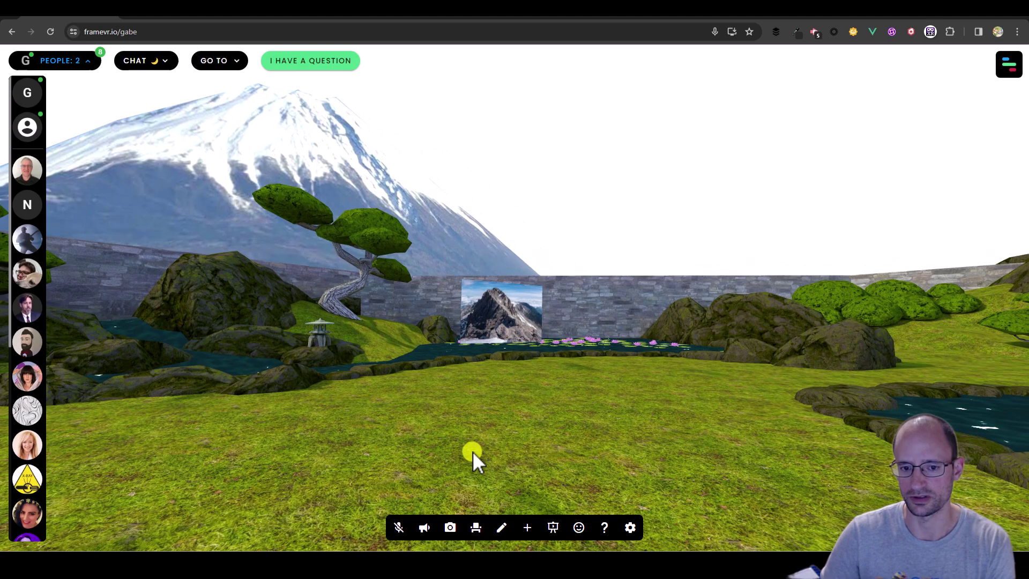
key(s)
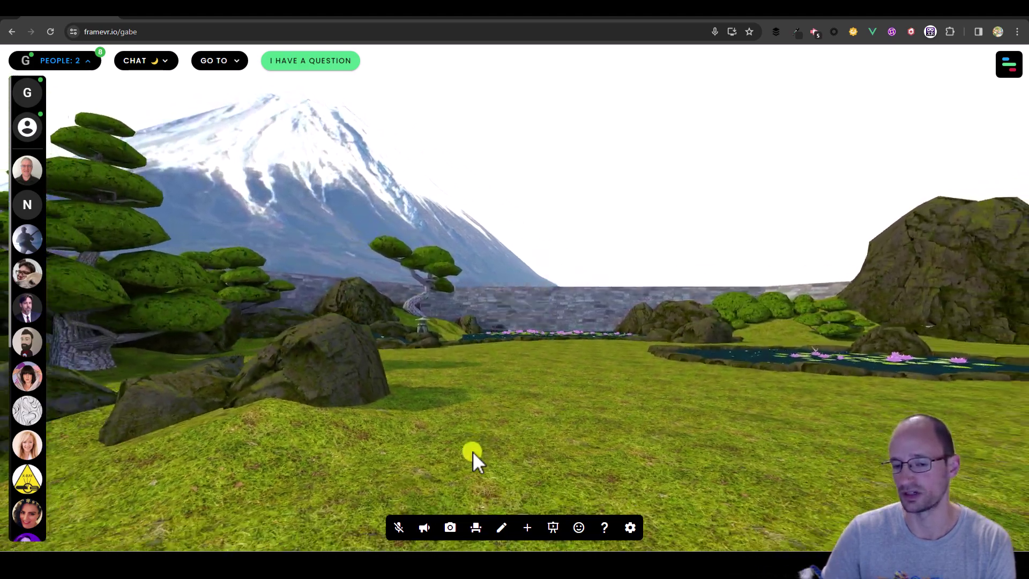
key(w)
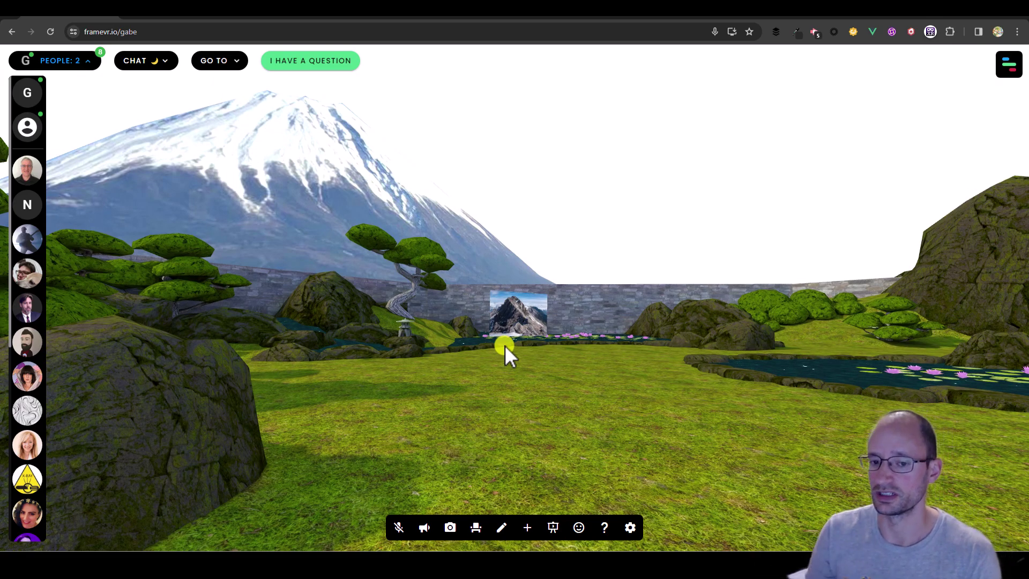
key(d)
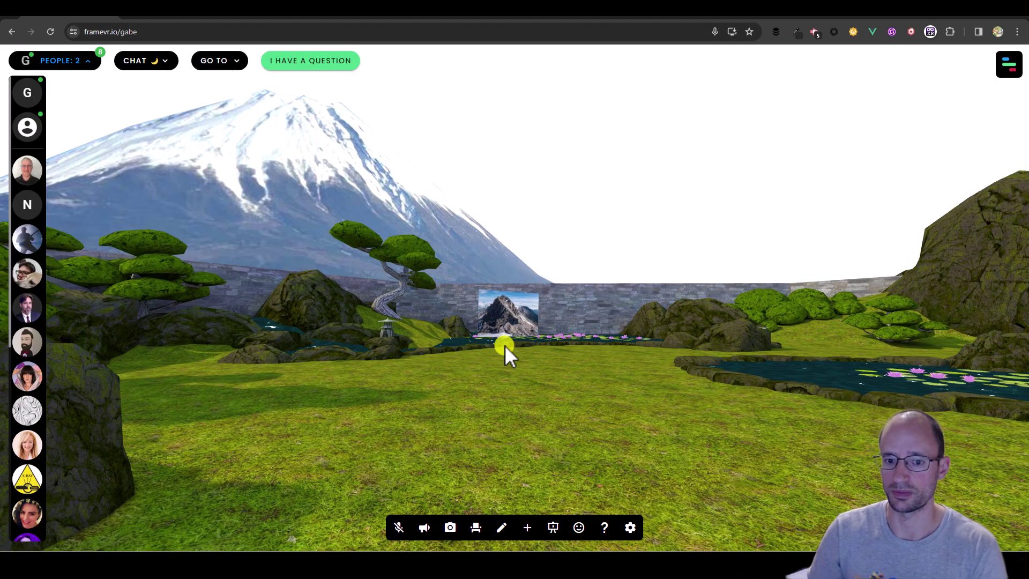
Turn away from the mountain picture and walk toward the lily pond beside the pagoda.
drag(499, 373, 702, 402)
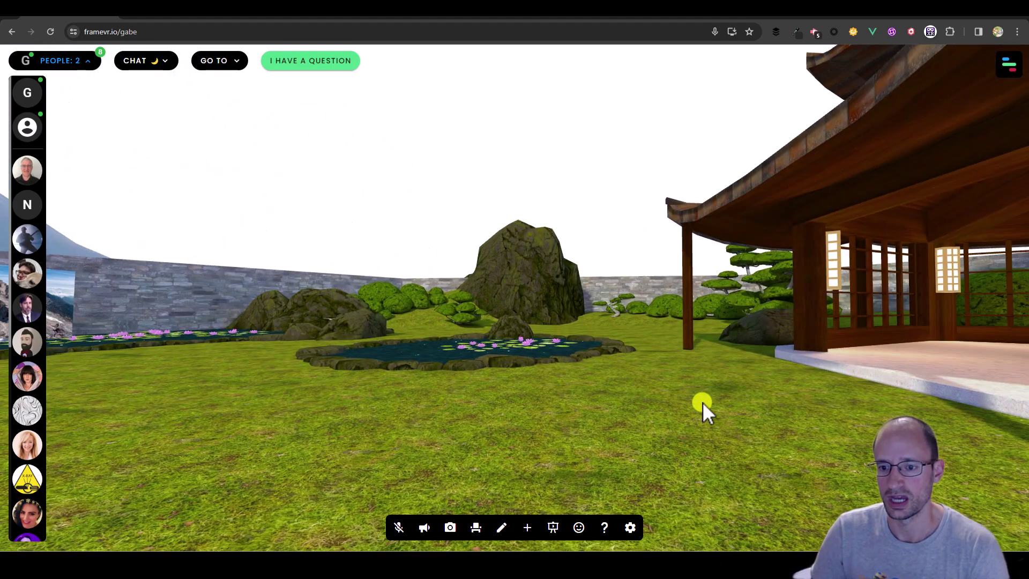
key(w)
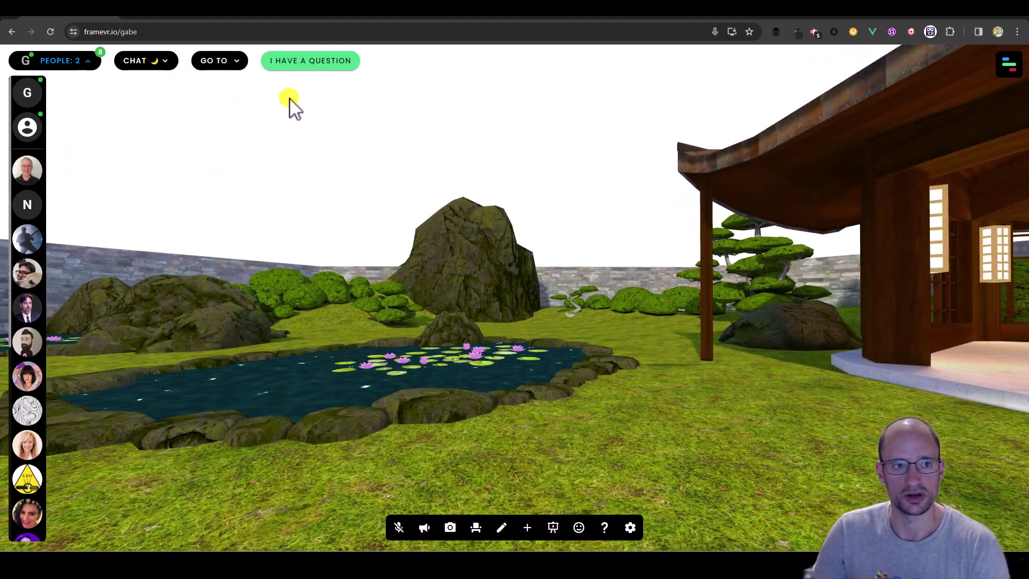
Switch to the Tile Maps app and examine the furnished tile platform from several angles and distances.
click(159, 17)
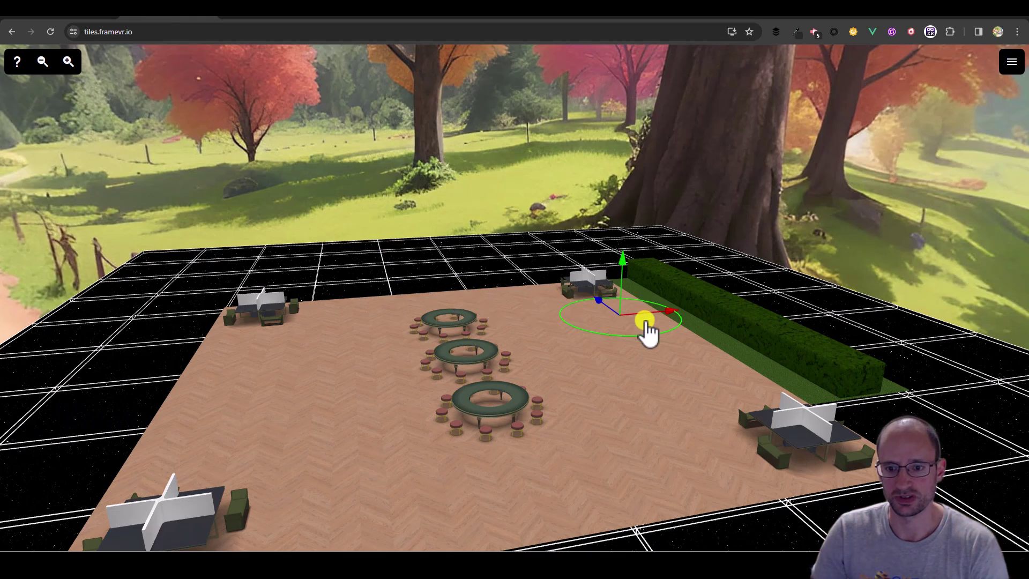
drag(645, 320, 636, 326)
scroll(628, 331, down, 5)
scroll(629, 331, up, 5)
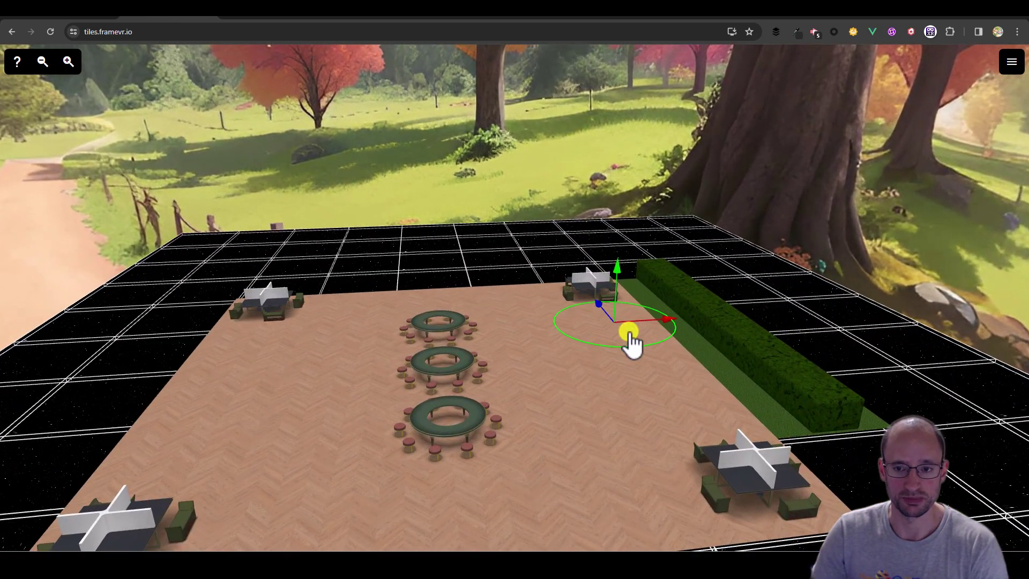
scroll(632, 338, down, 2)
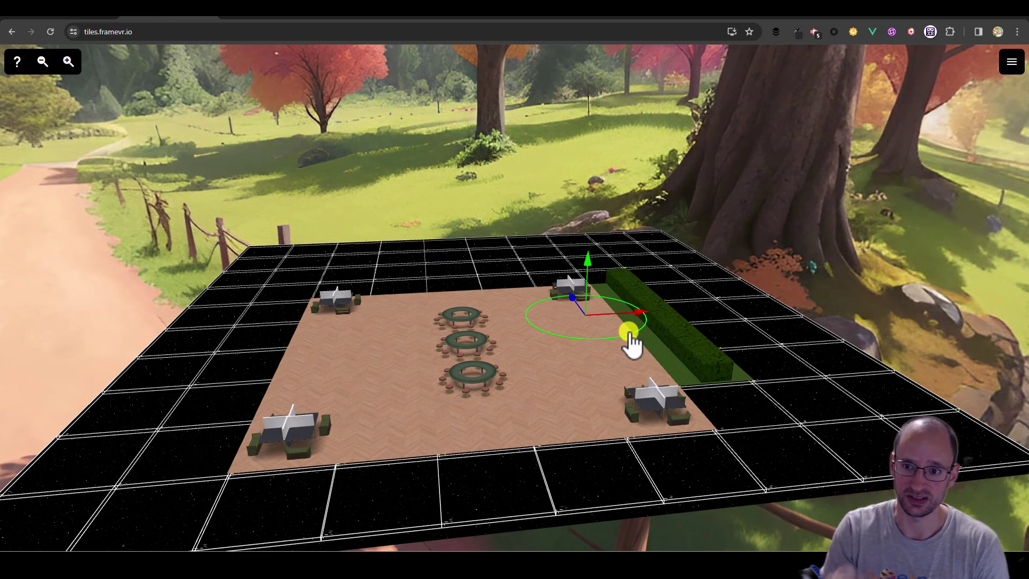
drag(546, 397, 572, 400)
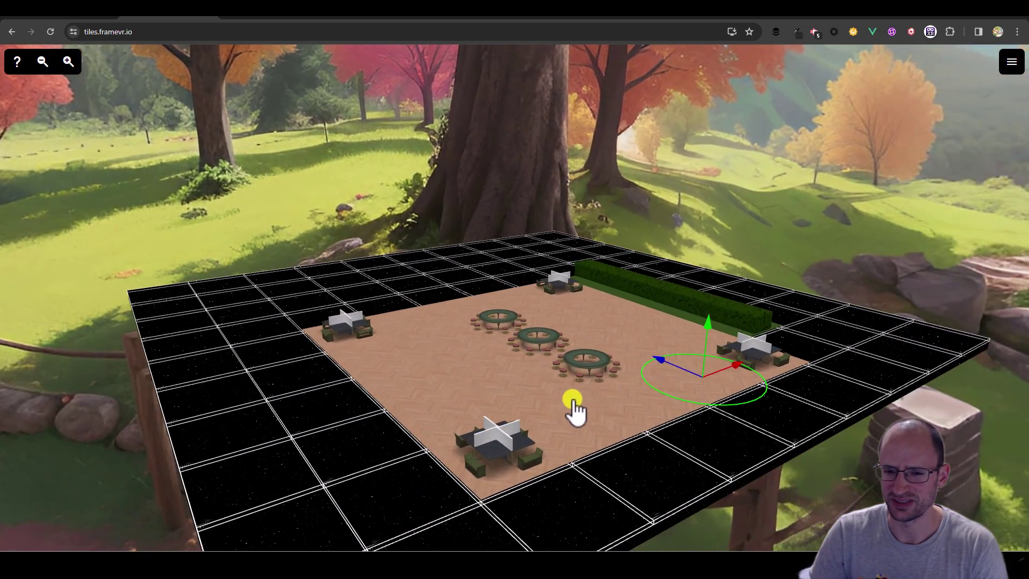
Bring up the Classical tile palette and place a plain wood floor tile outside the platform edge opposite the hedge.
click(1010, 62)
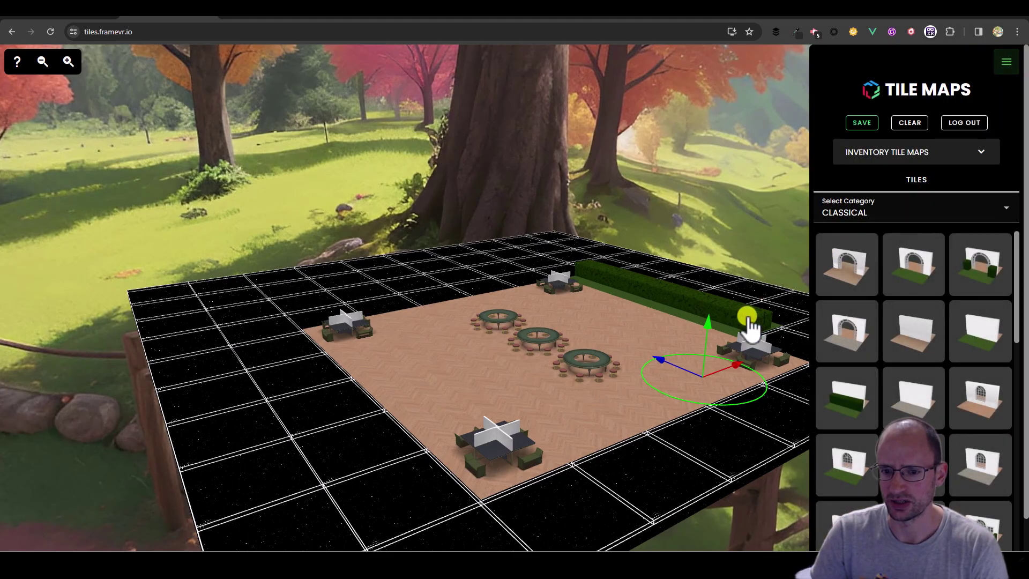
mouse_move(680, 433)
mouse_down()
mouse_move(698, 455)
mouse_move(677, 461)
mouse_move(626, 448)
mouse_up()
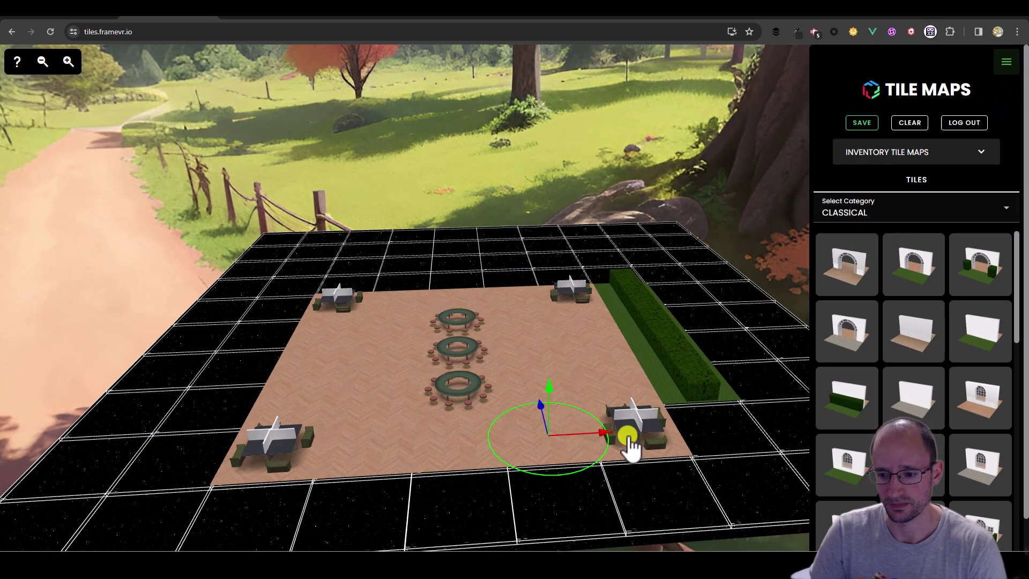
scroll(863, 416, down, 4)
scroll(862, 416, down, 1)
mouse_move(698, 434)
mouse_down()
mouse_move(706, 440)
mouse_move(681, 437)
mouse_up()
scroll(604, 434, up, 5)
scroll(858, 409, down, 4)
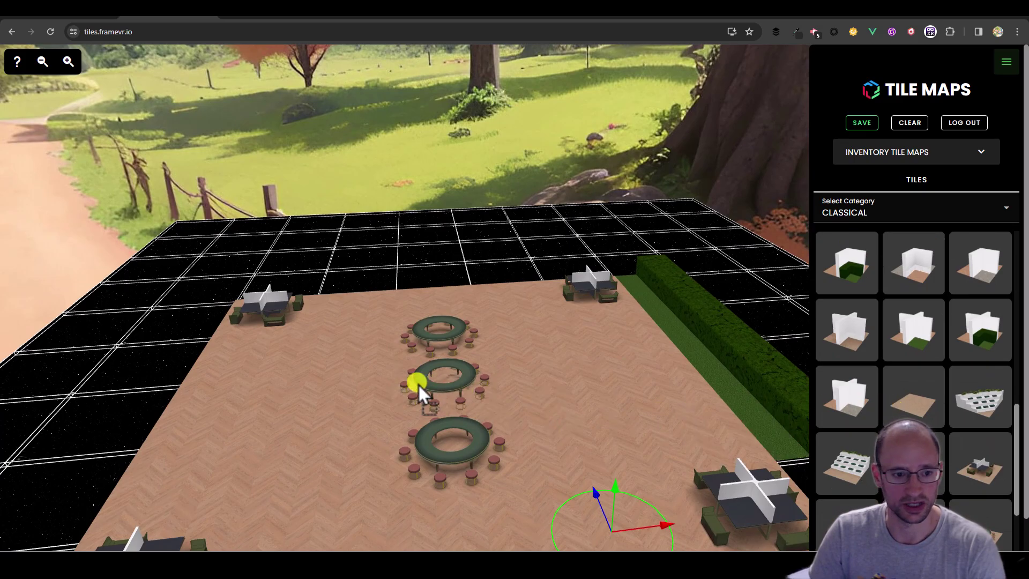
drag(419, 386, 167, 363)
scroll(331, 422, down, 3)
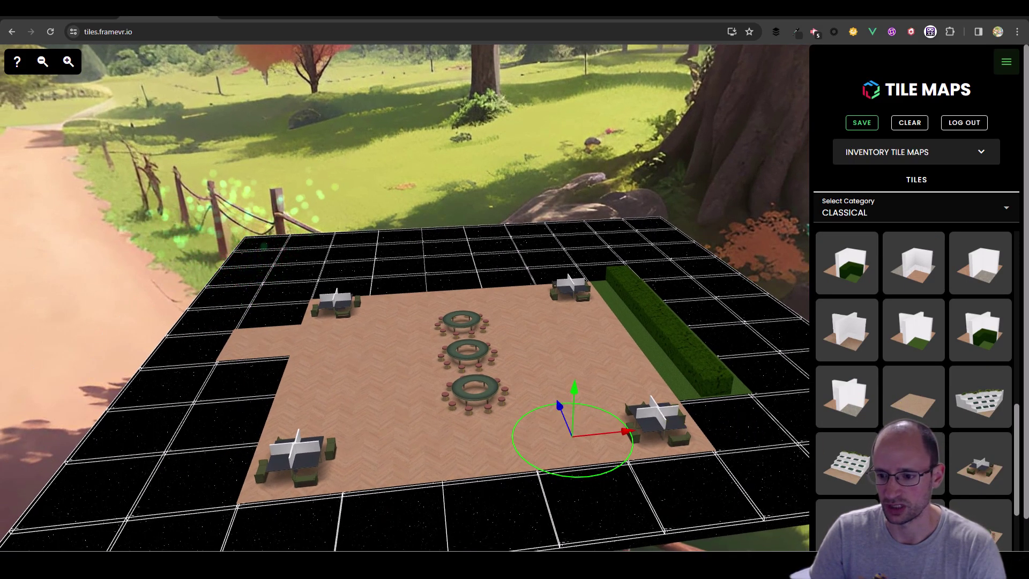
Add a white stepped planter tile at the extended platform edge opposite the hedge.
click(854, 477)
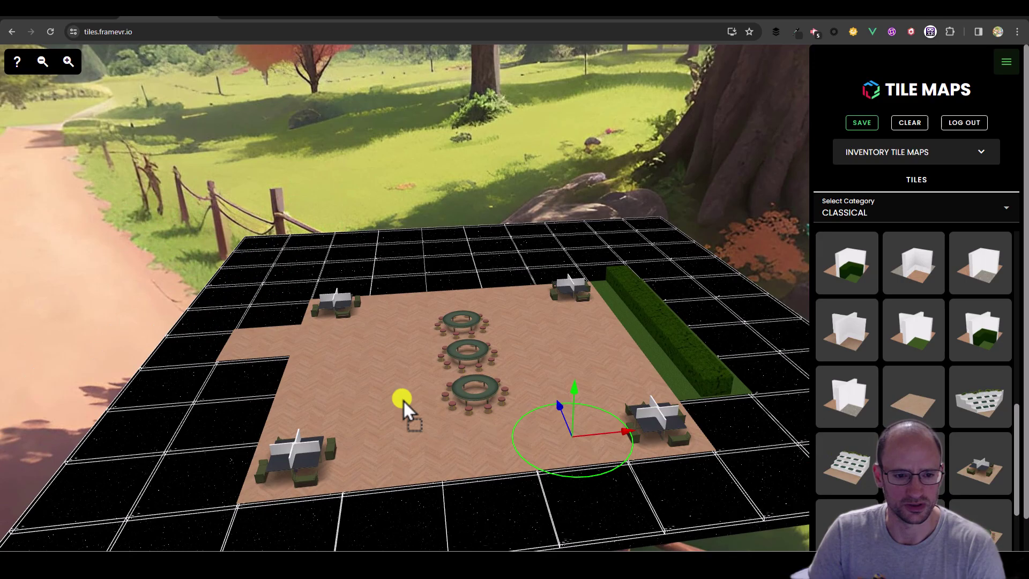
click(236, 378)
click(251, 395)
drag(259, 397, 535, 330)
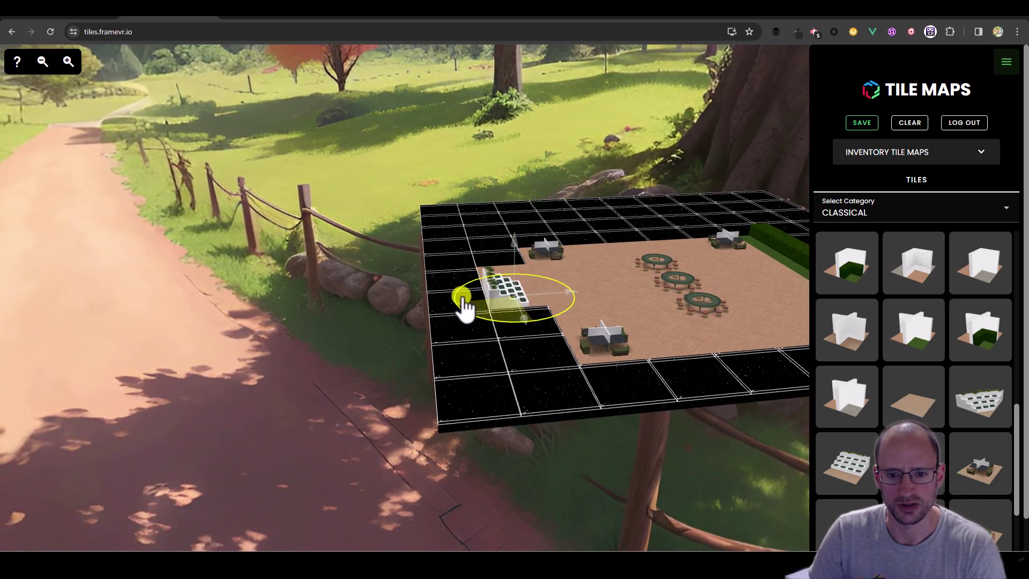
scroll(505, 324, up, 10)
scroll(507, 324, down, 5)
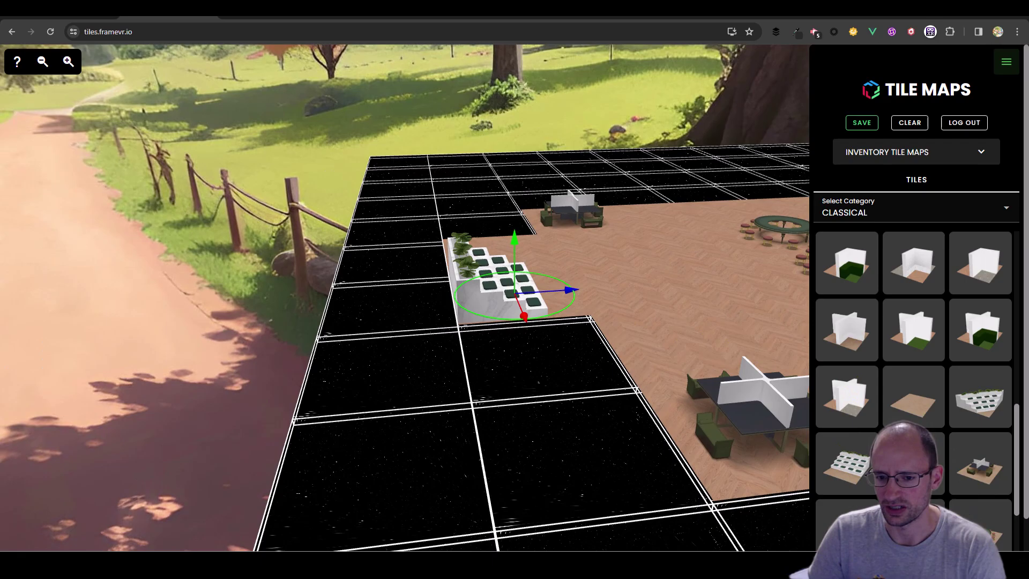
Fit a white balustrade along the wood floor tile next to the stepped planter.
drag(599, 372, 581, 370)
click(562, 368)
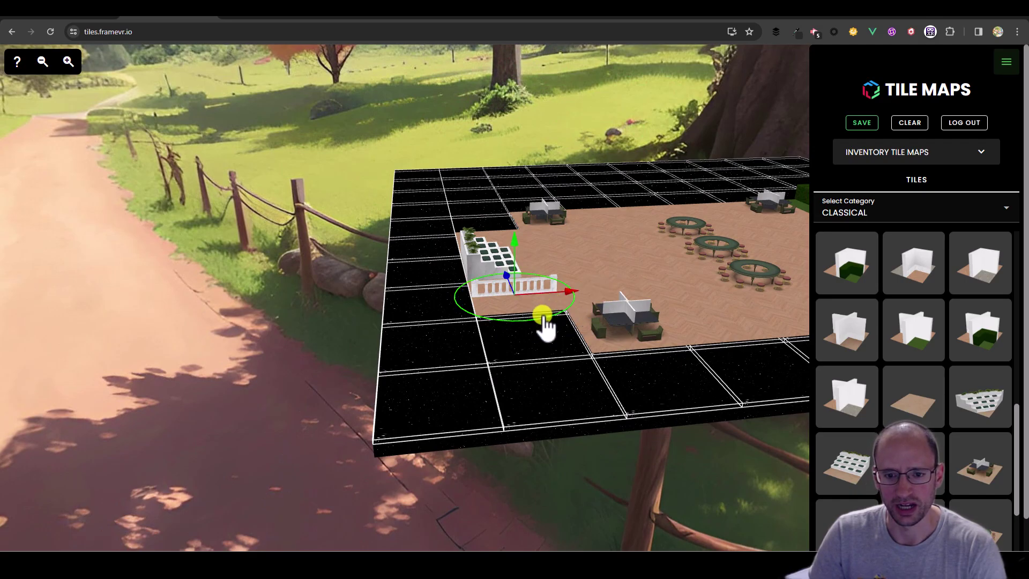
drag(651, 372, 588, 396)
scroll(608, 402, down, 3)
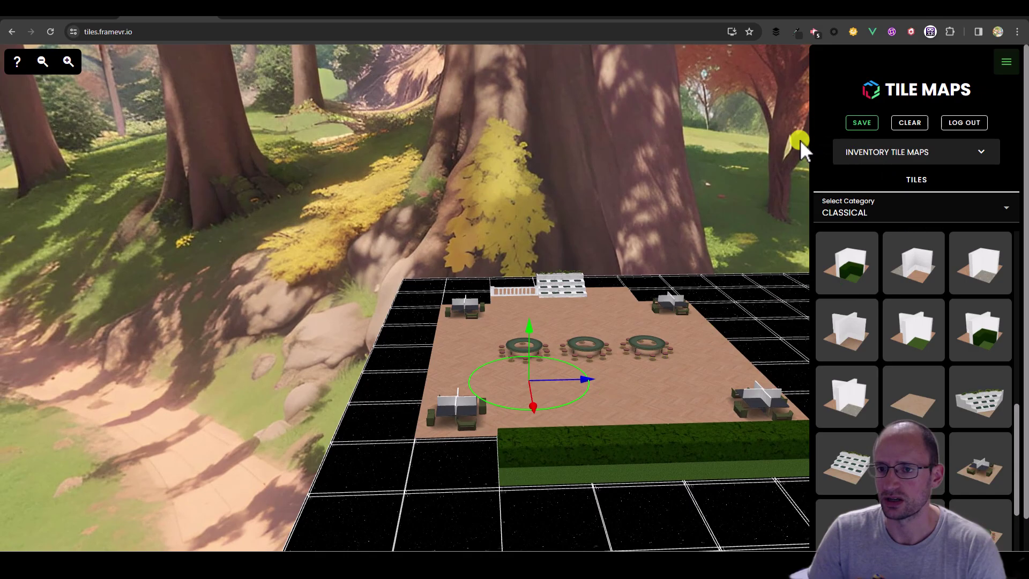
Show the inventory tile maps and save the current map to the FRAME inventory as "demo map 2".
click(890, 155)
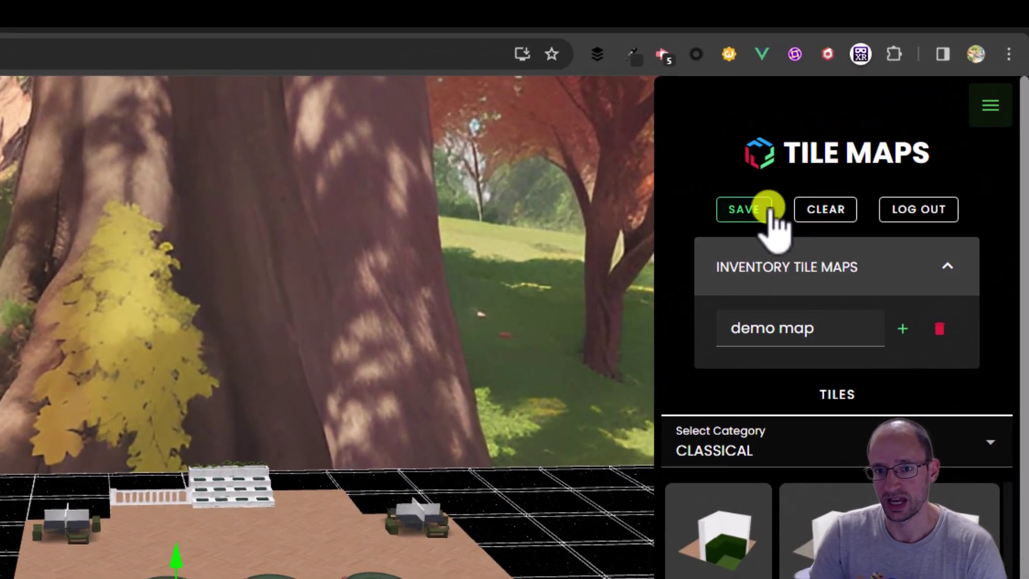
click(823, 155)
click(617, 258)
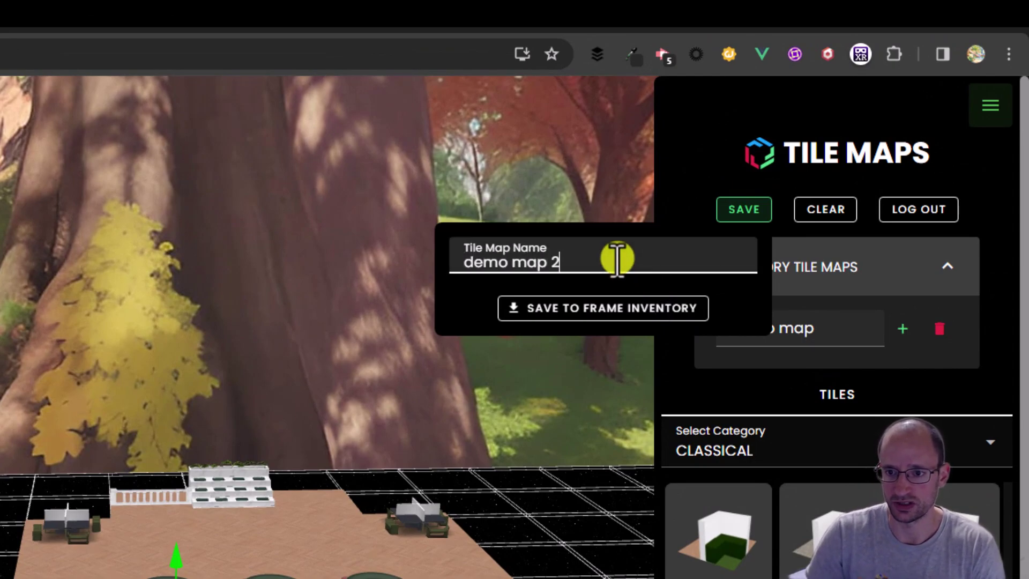
text(demo map 2)
click(605, 305)
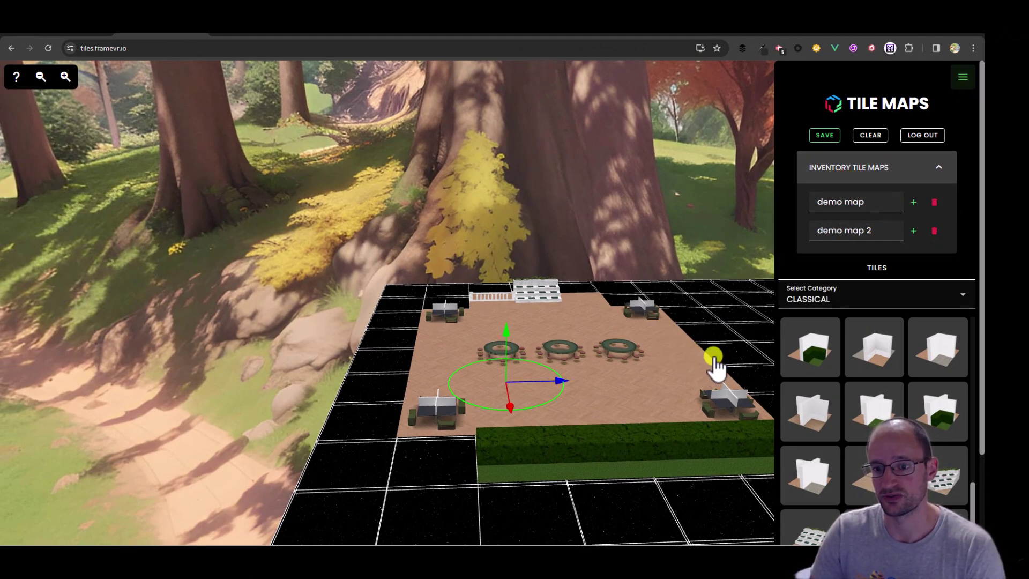
Return to the FRAME space and change its environment to demo map 2.
drag(714, 367, 648, 370)
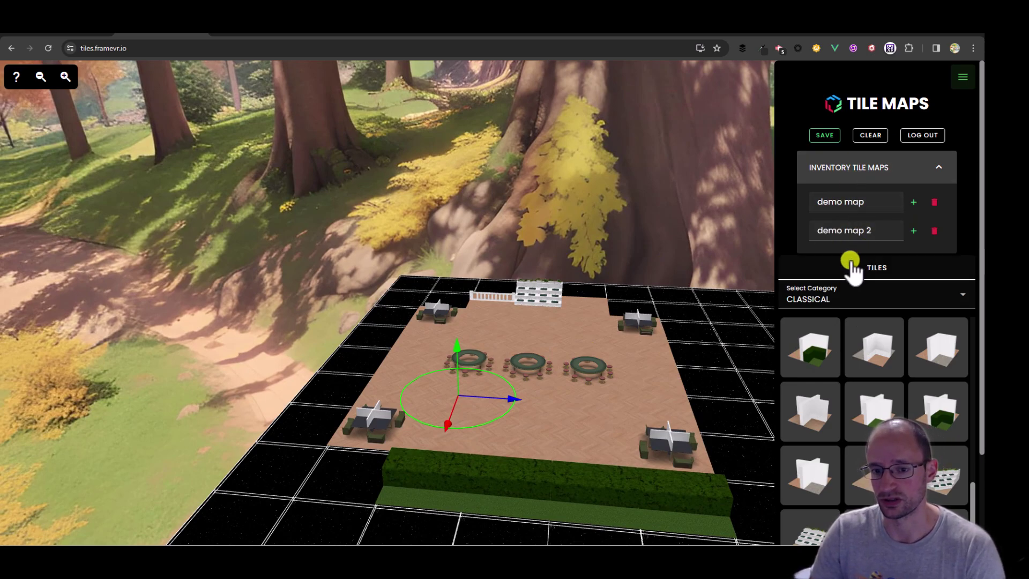
scroll(595, 356, down, 4)
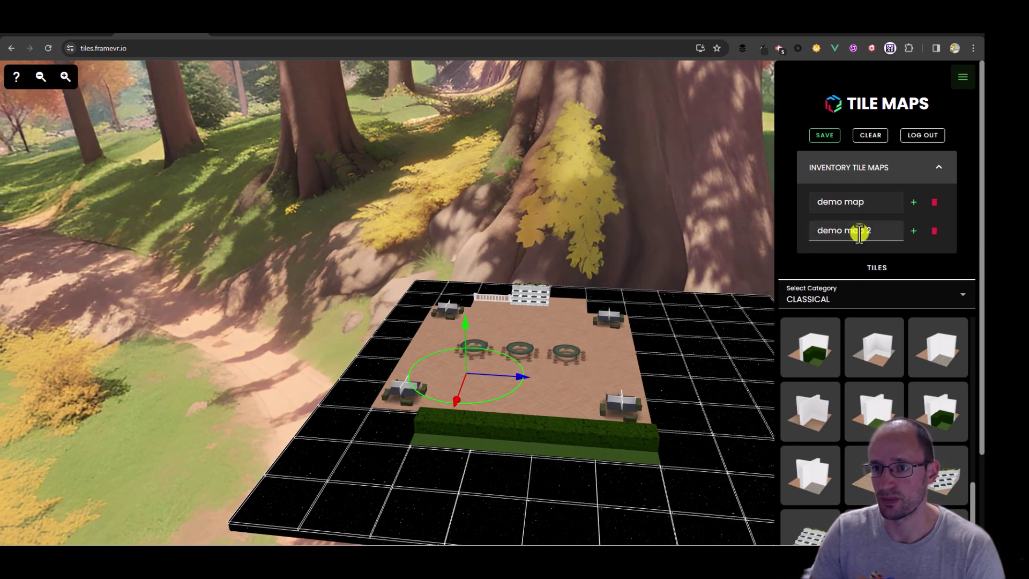
click(72, 33)
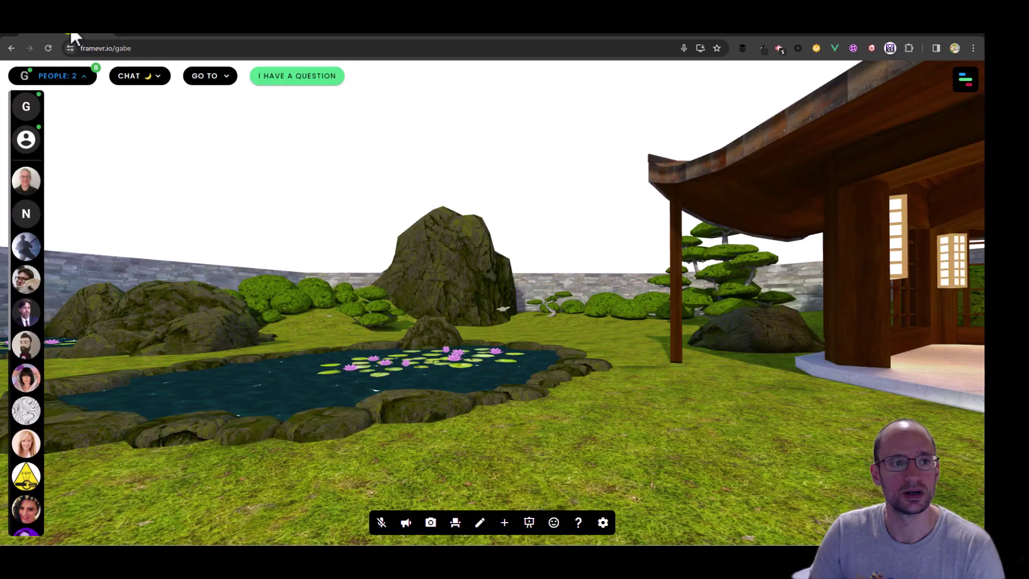
click(504, 522)
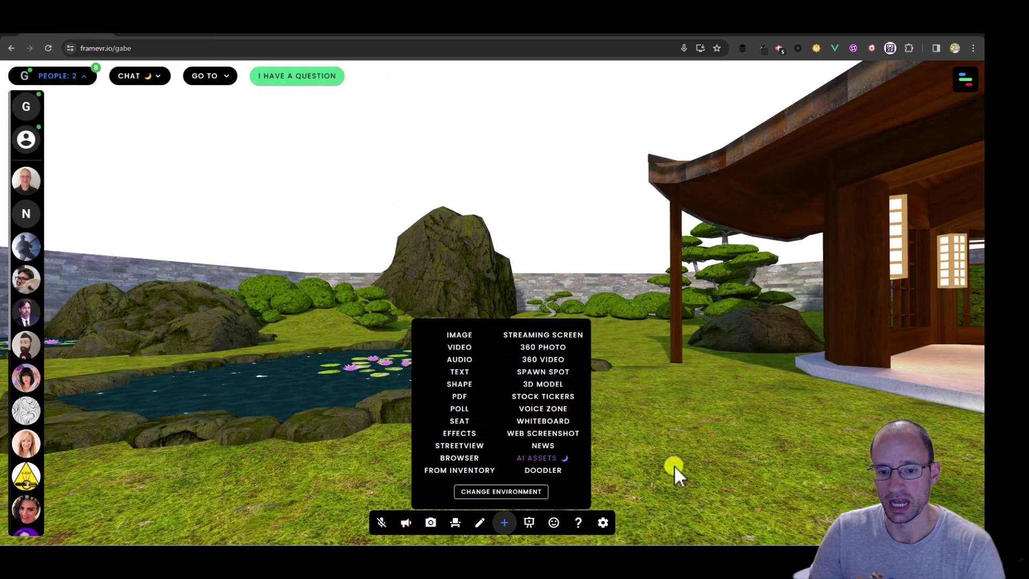
click(508, 491)
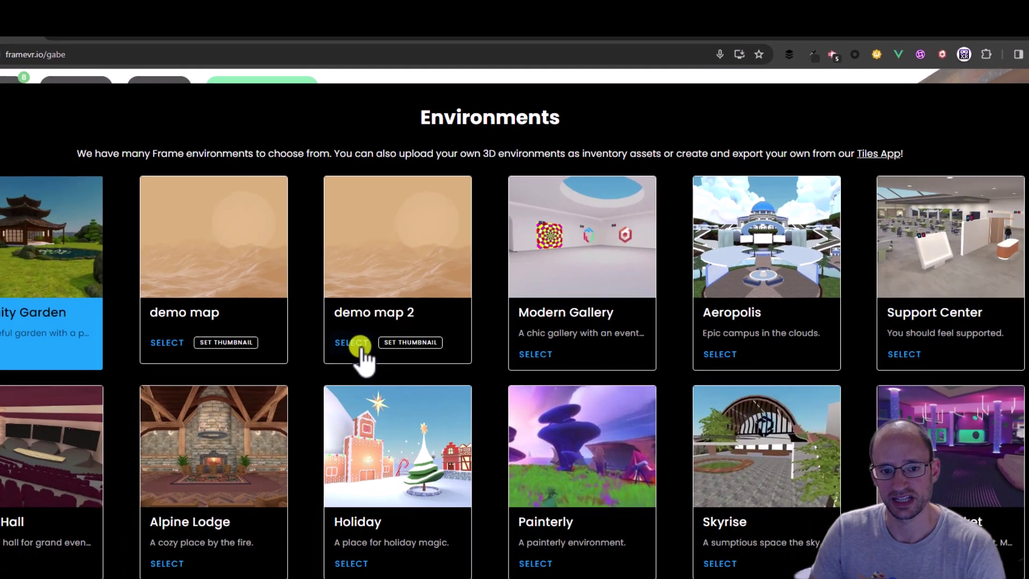
click(341, 362)
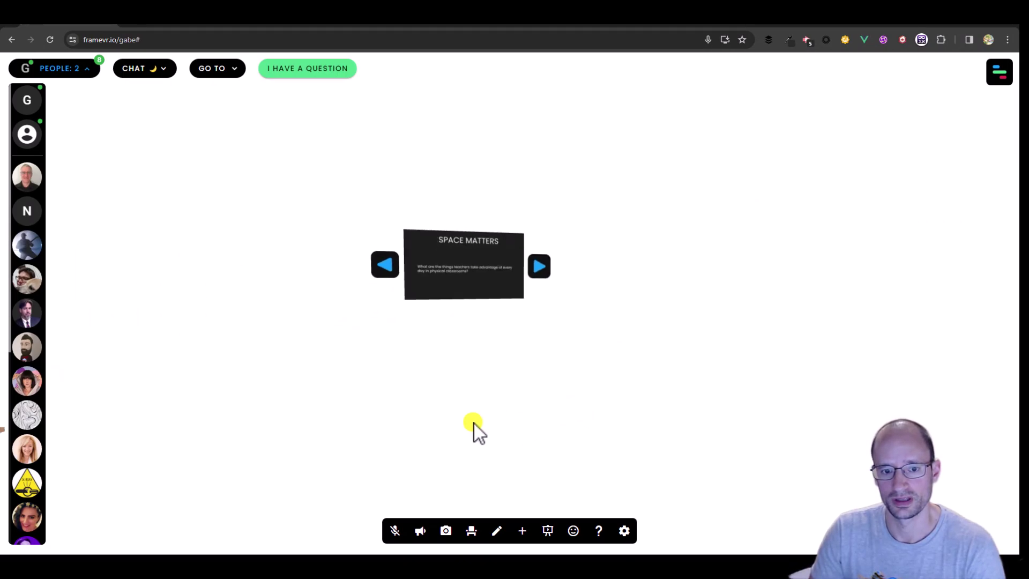
Walk into the new environment and look over the round tables and the hedge.
key(w)
drag(474, 423, 438, 387)
key(w)
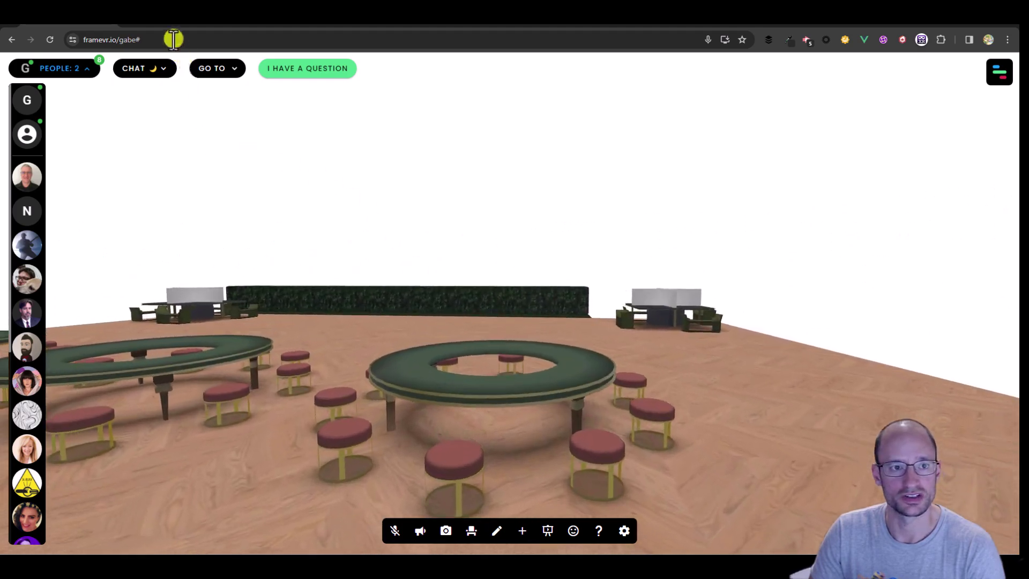
Compare the map in the Tile Maps app with the loaded FRAME environment, switching between the two and viewing each.
click(163, 18)
scroll(535, 367, up, 5)
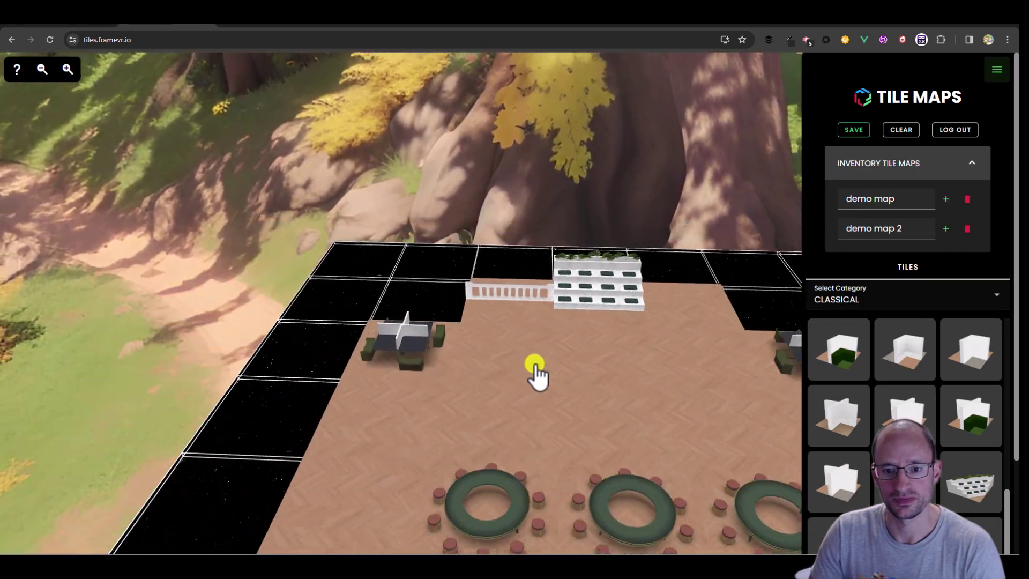
click(536, 369)
scroll(541, 381, down, 5)
click(65, 21)
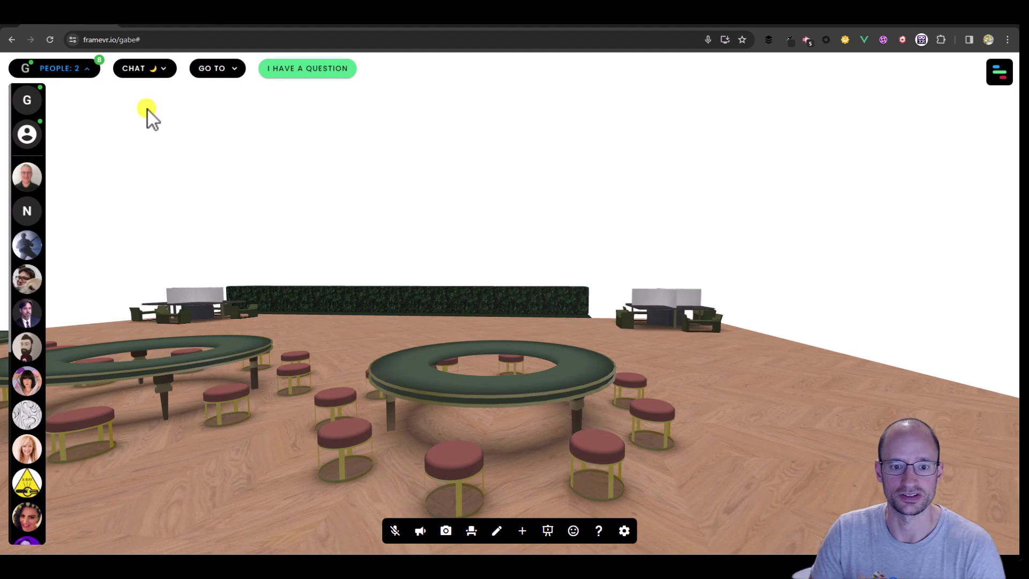
drag(375, 252, 275, 231)
click(143, 20)
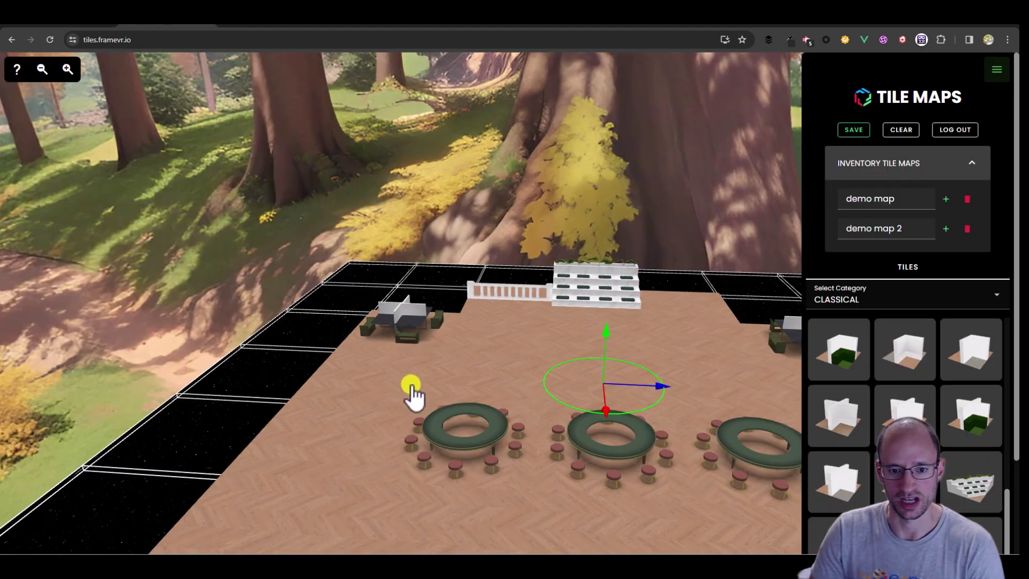
mouse_move(410, 385)
mouse_down()
mouse_move(397, 367)
mouse_move(413, 397)
mouse_up()
scroll(413, 395, down, 5)
scroll(413, 395, up, 2)
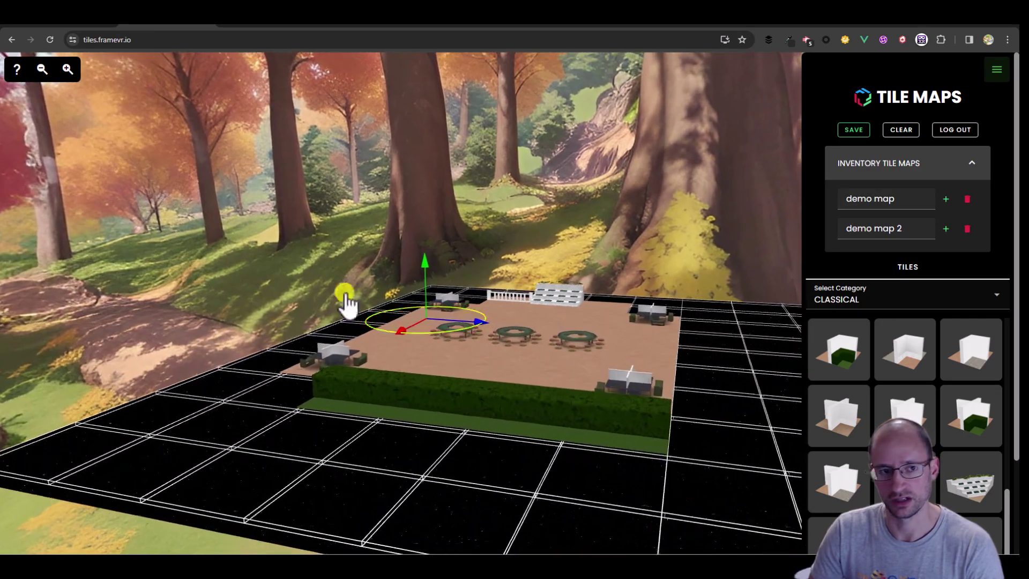
click(40, 19)
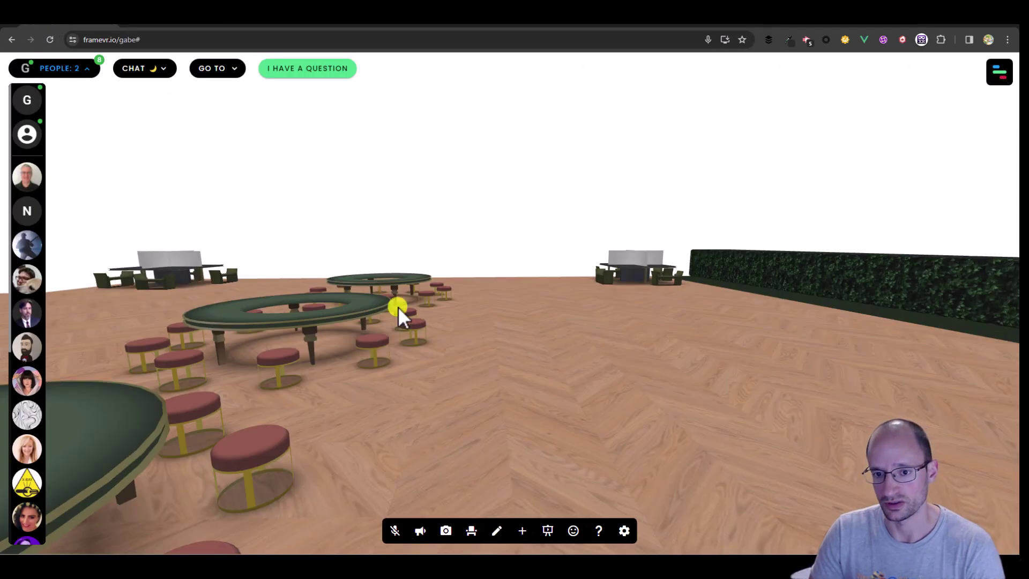
Walk around the round tables in the demo map 2 environment, viewing the furniture and hedge from different positions.
drag(398, 306, 604, 374)
key(s)
key(a)
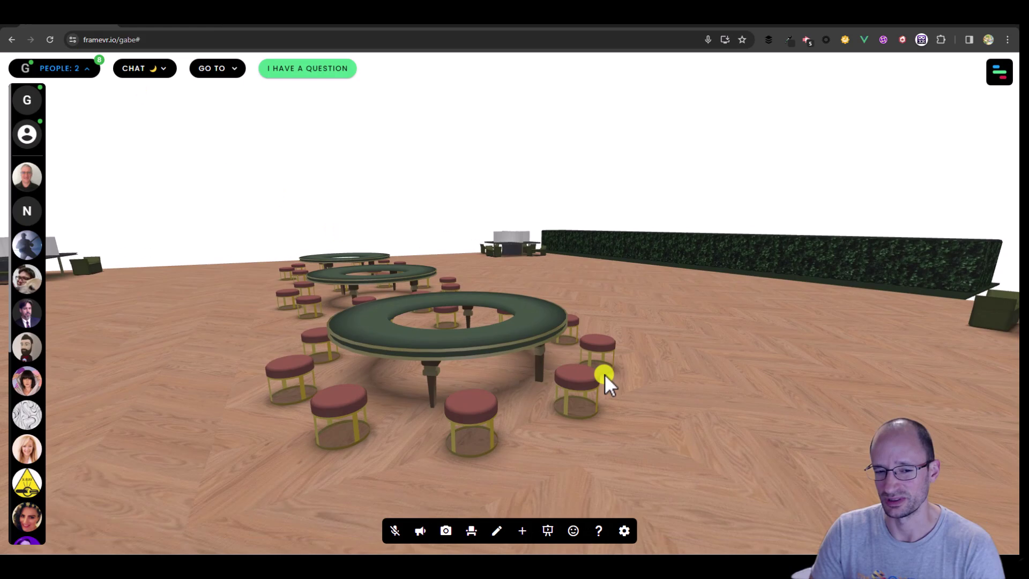
key(s)
key(a)
key(w)
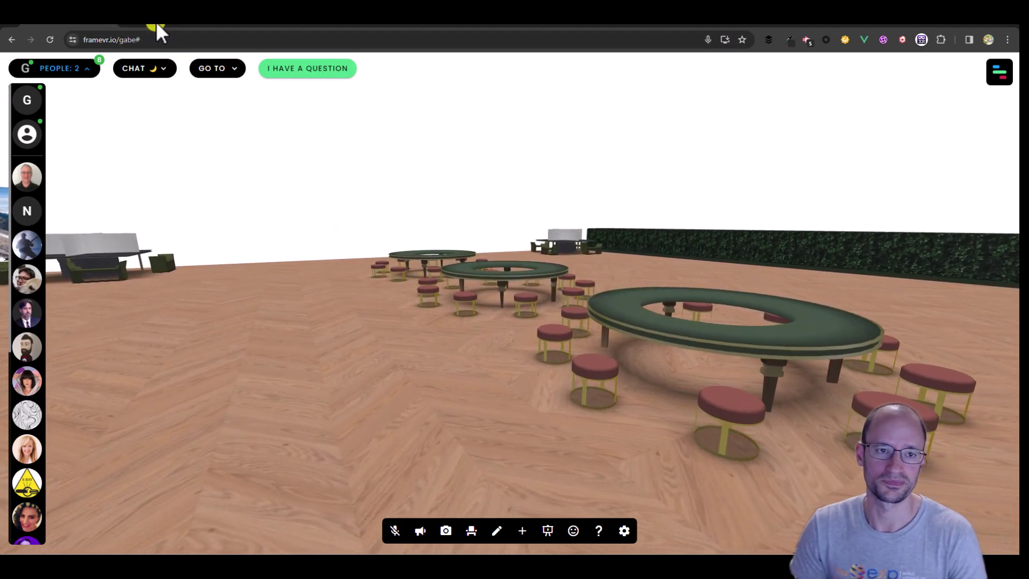
drag(448, 338, 422, 319)
key(w)
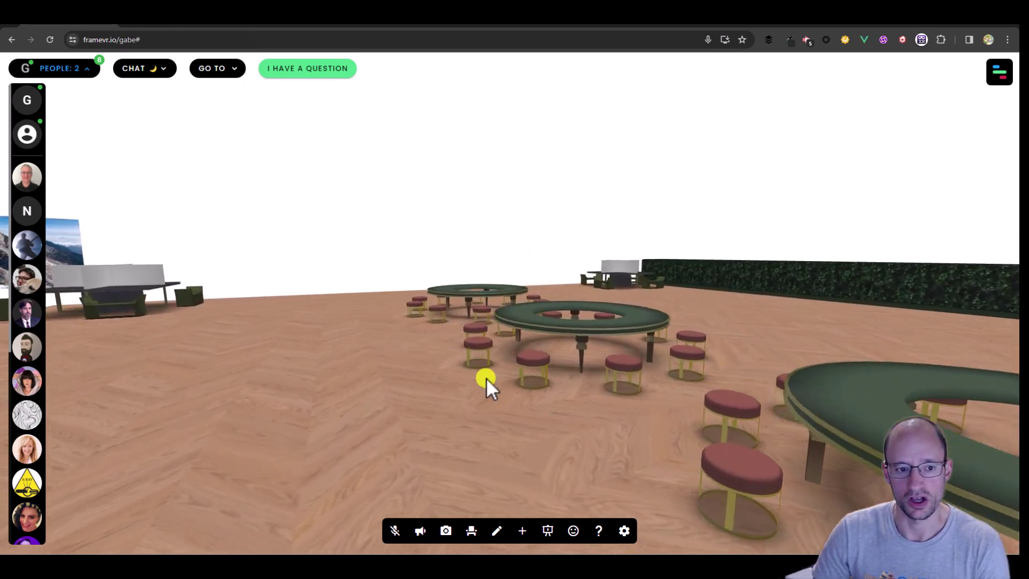
drag(487, 377, 652, 426)
key(a)
key(s)
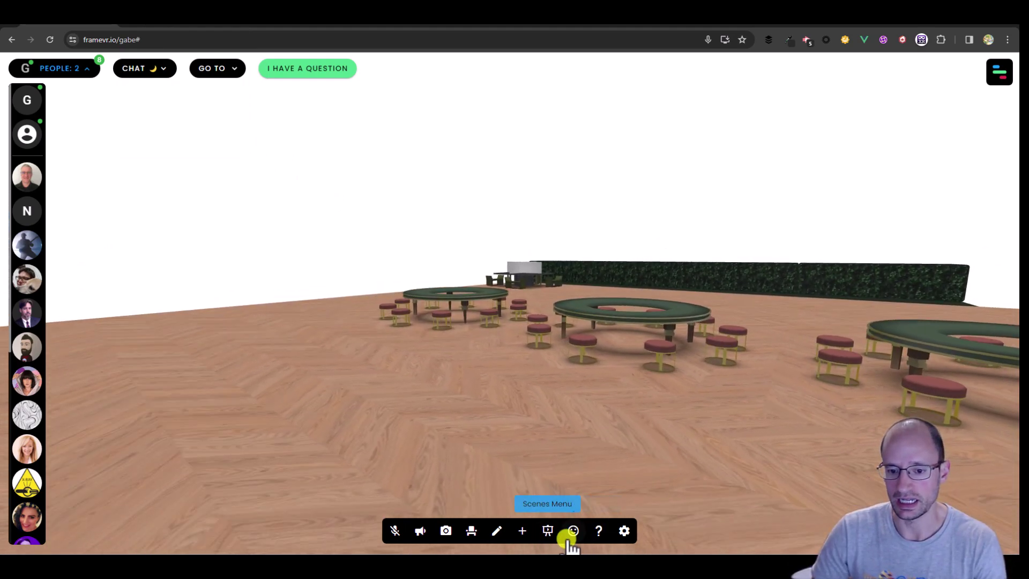
Open the effects collection and trigger the Heart effect followed by the Blossom effect.
click(572, 533)
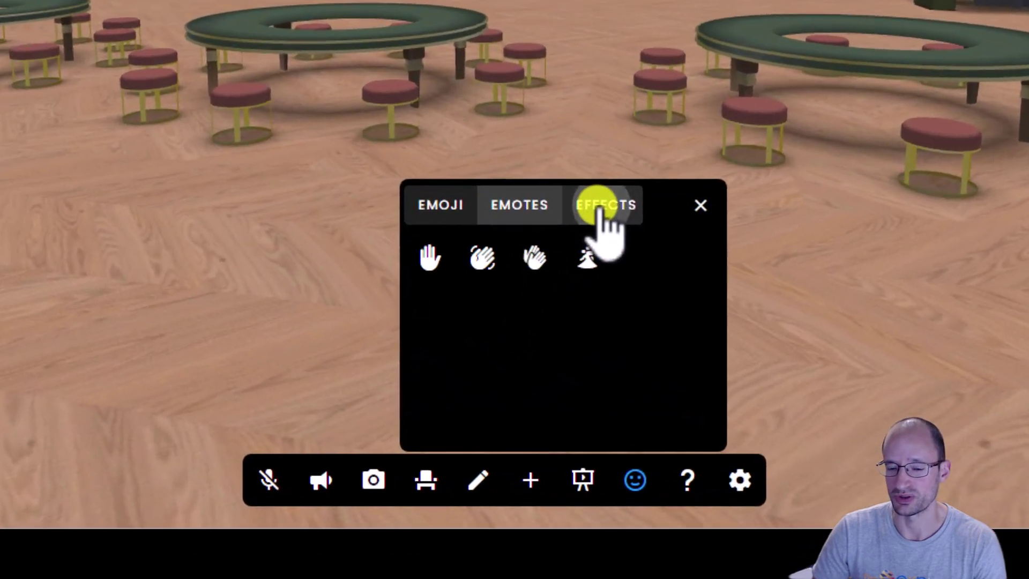
click(559, 395)
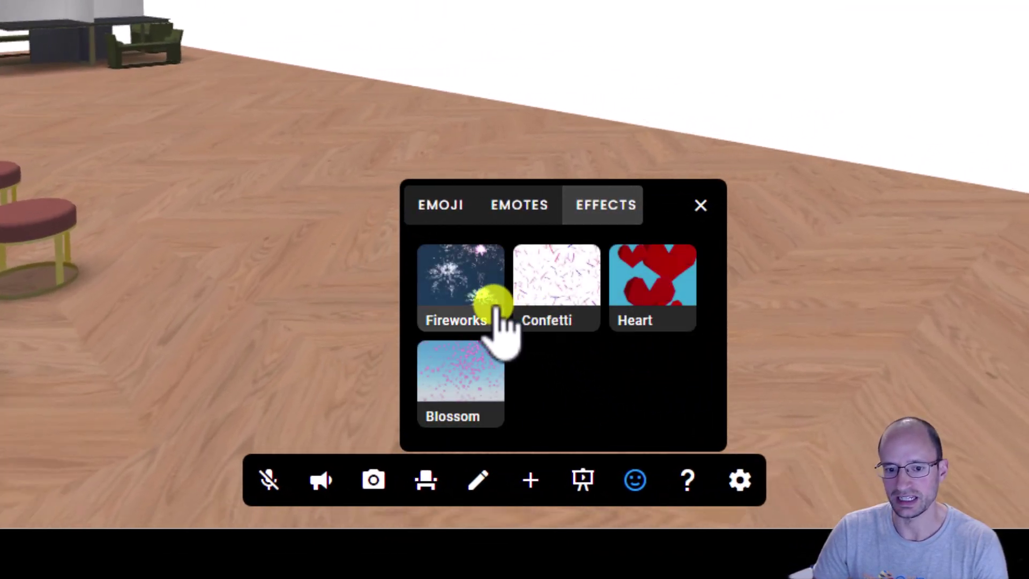
click(654, 289)
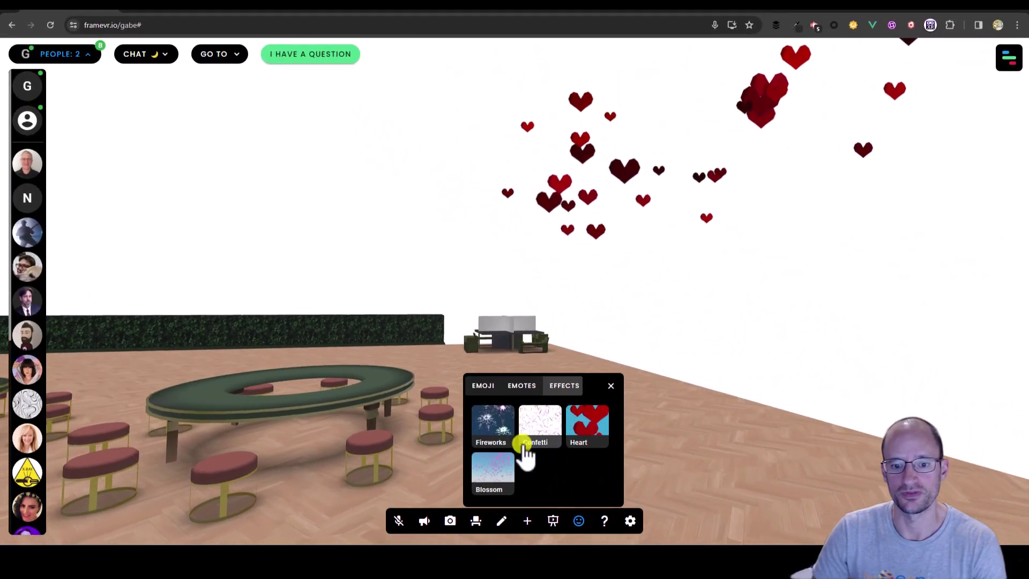
click(489, 468)
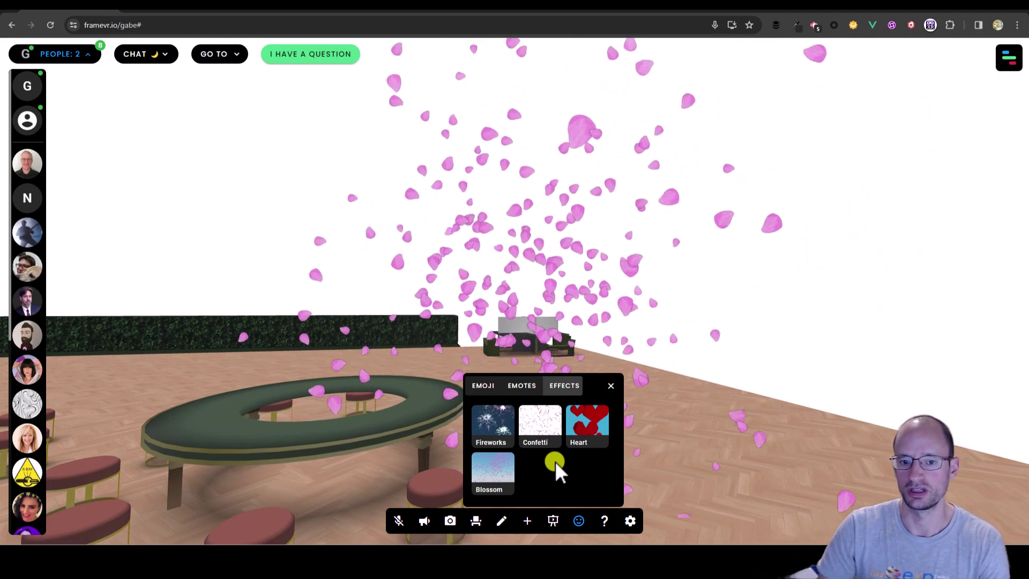
Trigger the Confetti effect among the round tables and view it from a changed angle.
key(s)
drag(721, 435, 664, 423)
key(w)
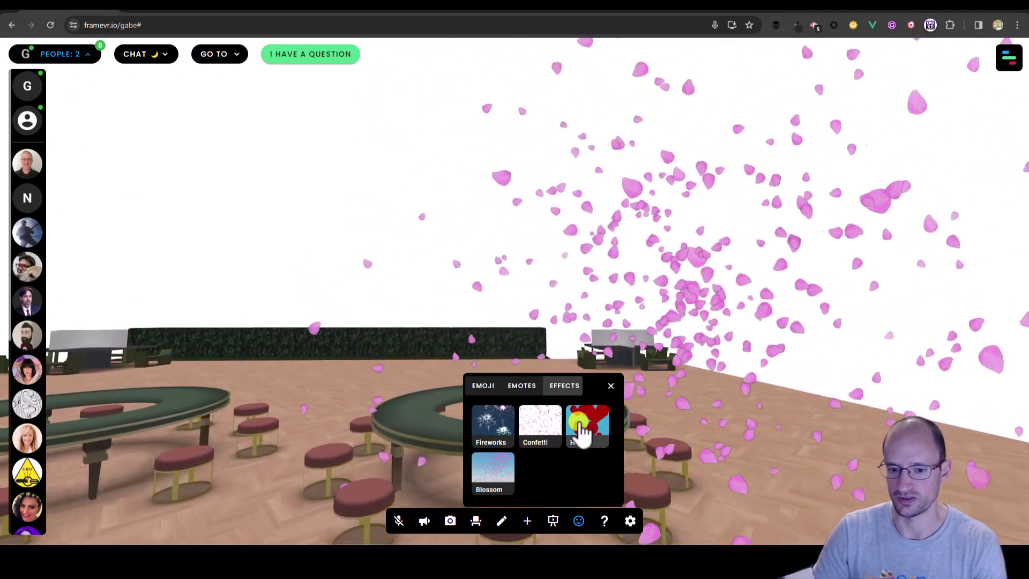
click(539, 421)
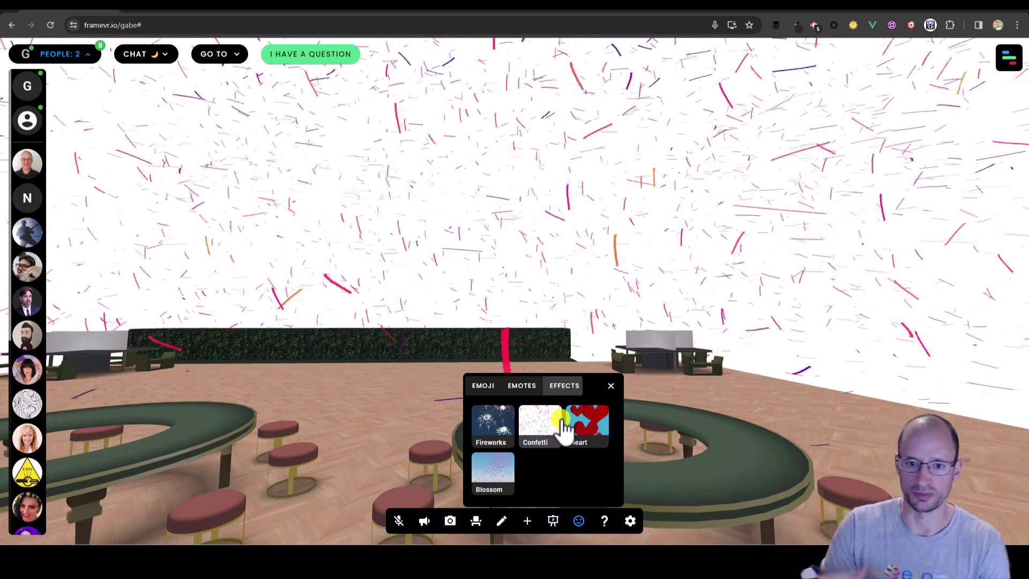
drag(670, 404, 584, 389)
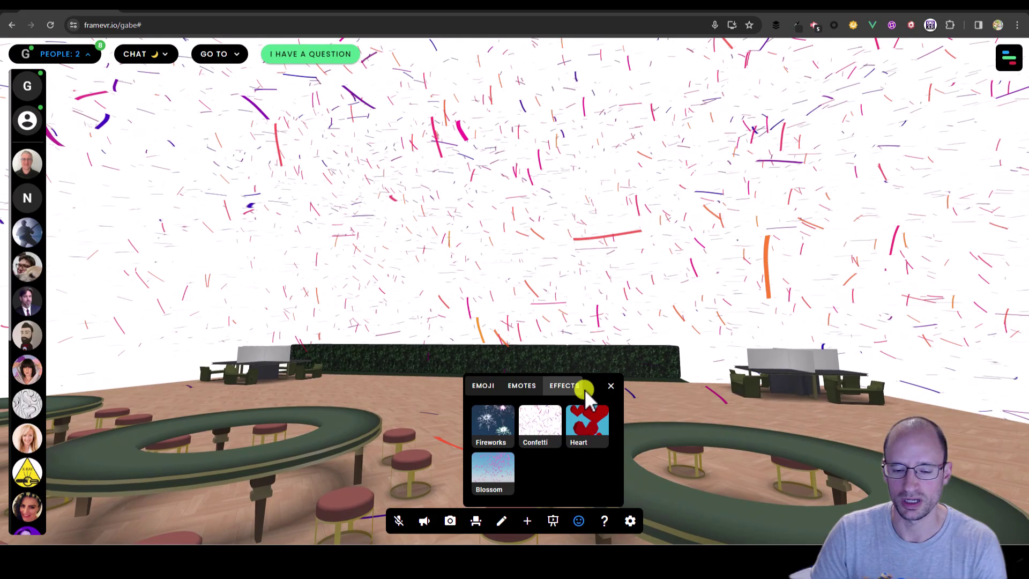
Trigger the Fireworks effect, then back away and turn to face the wider room.
click(493, 427)
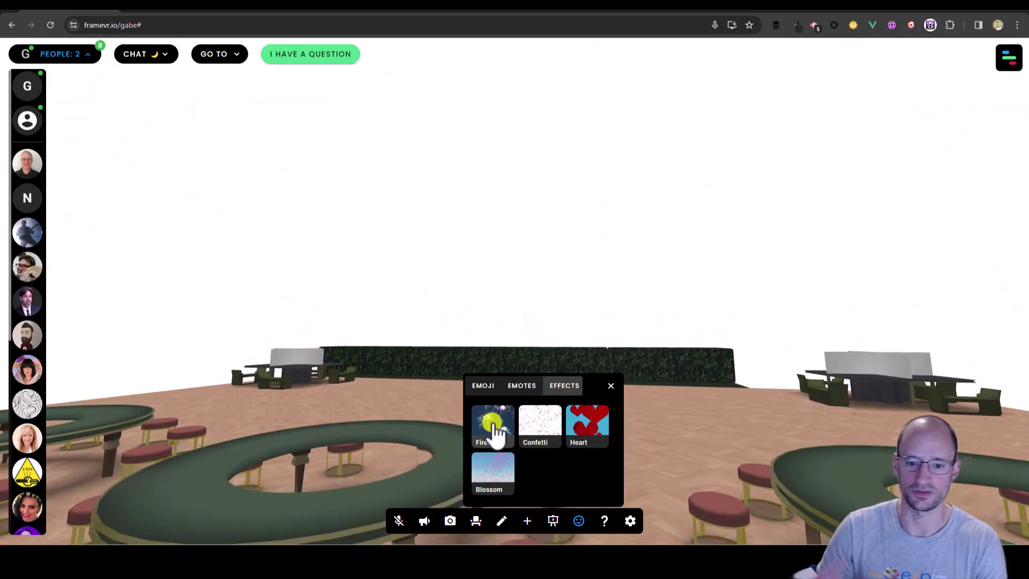
key(s)
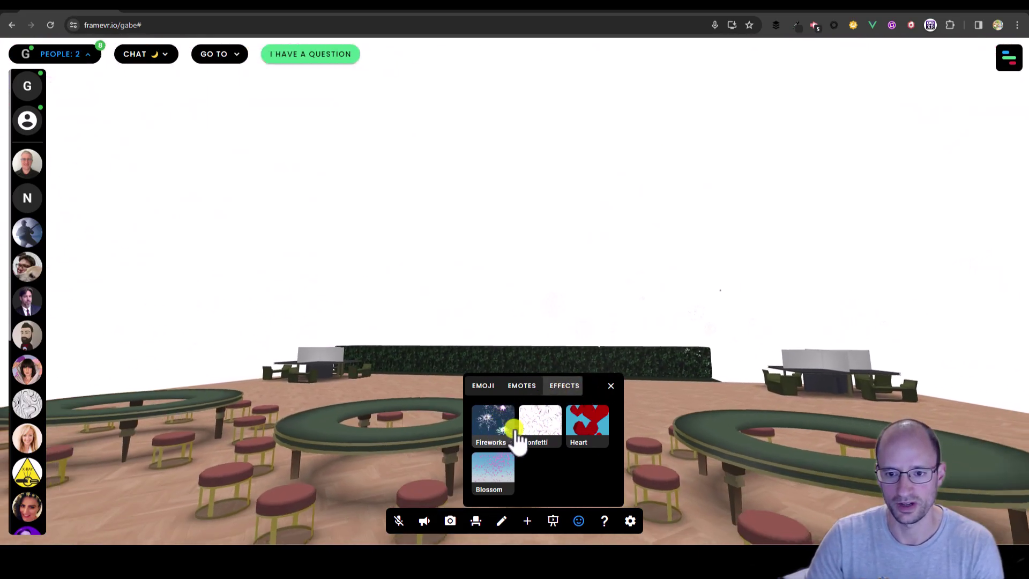
drag(705, 397, 493, 425)
key(Down)
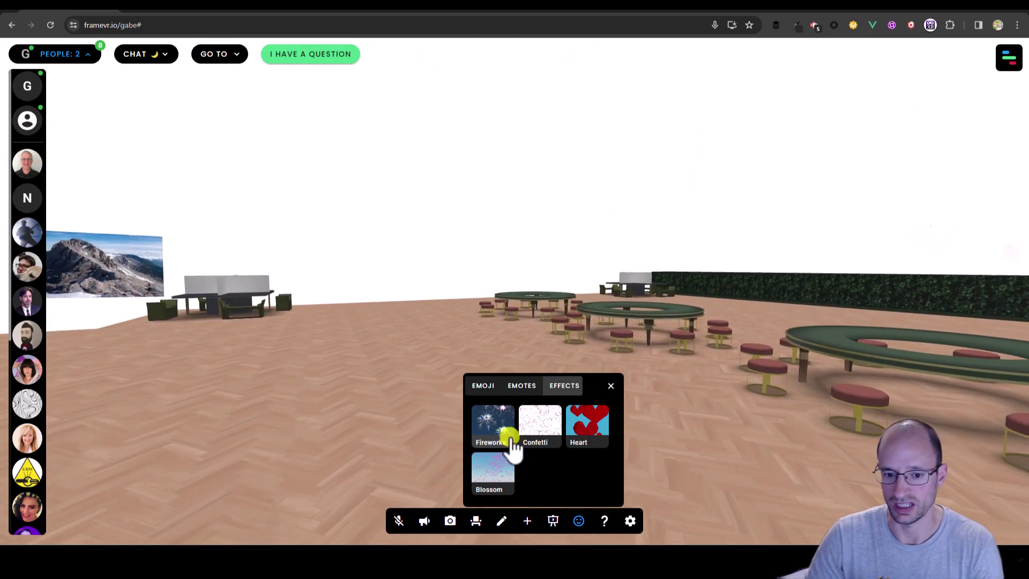
Trigger the Blossom and Heart effects together and close the effects collection.
click(487, 477)
click(594, 429)
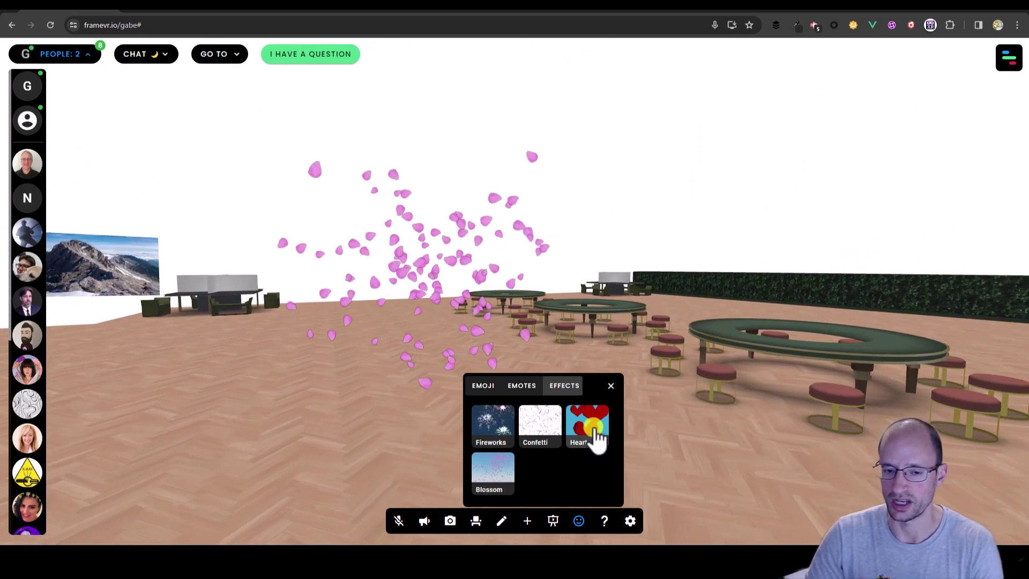
click(612, 386)
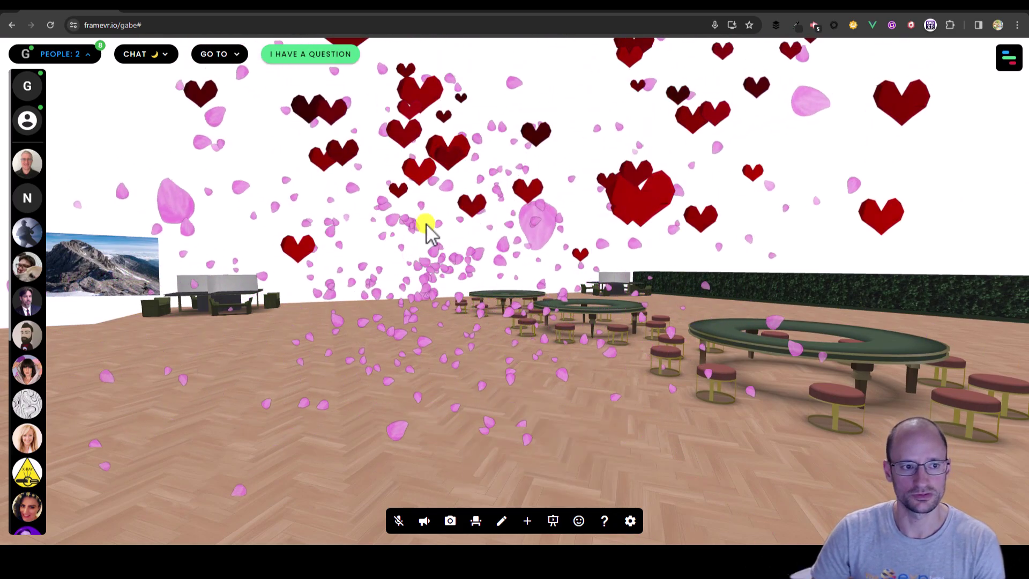
Expand the full people list and examine the moderation actions offered for the Guest user.
click(97, 57)
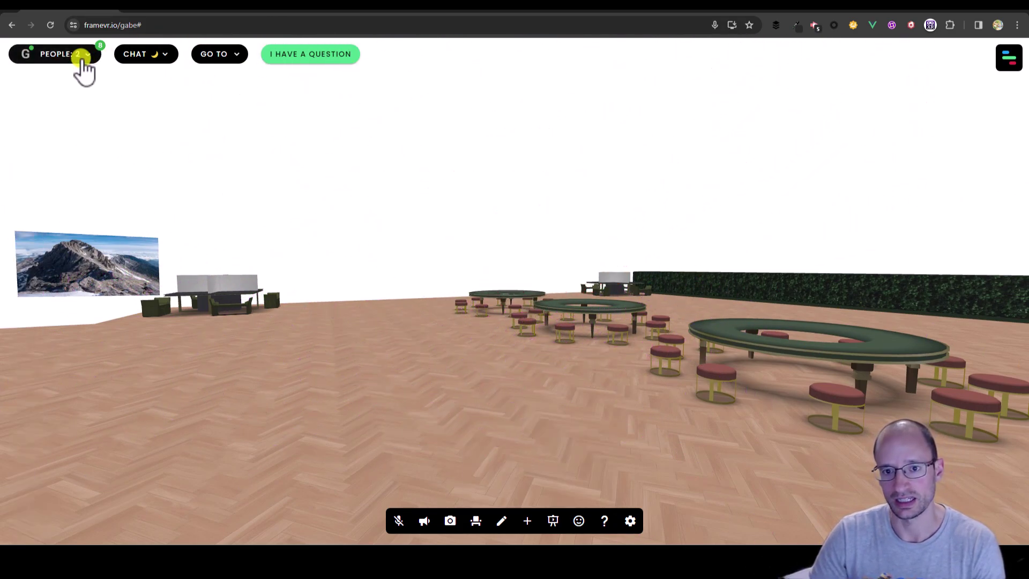
click(82, 57)
mouse_move(49, 166)
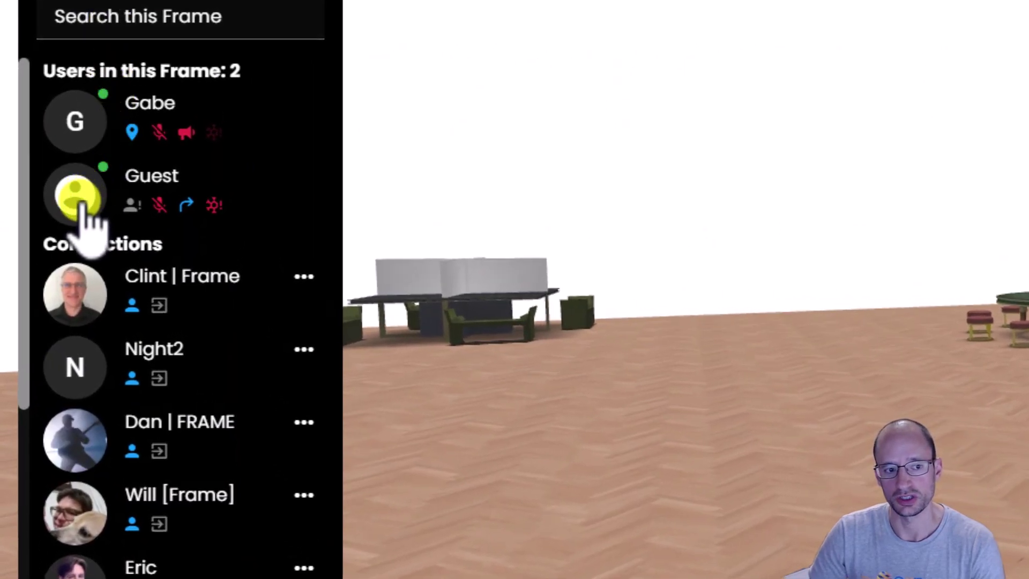
click(82, 203)
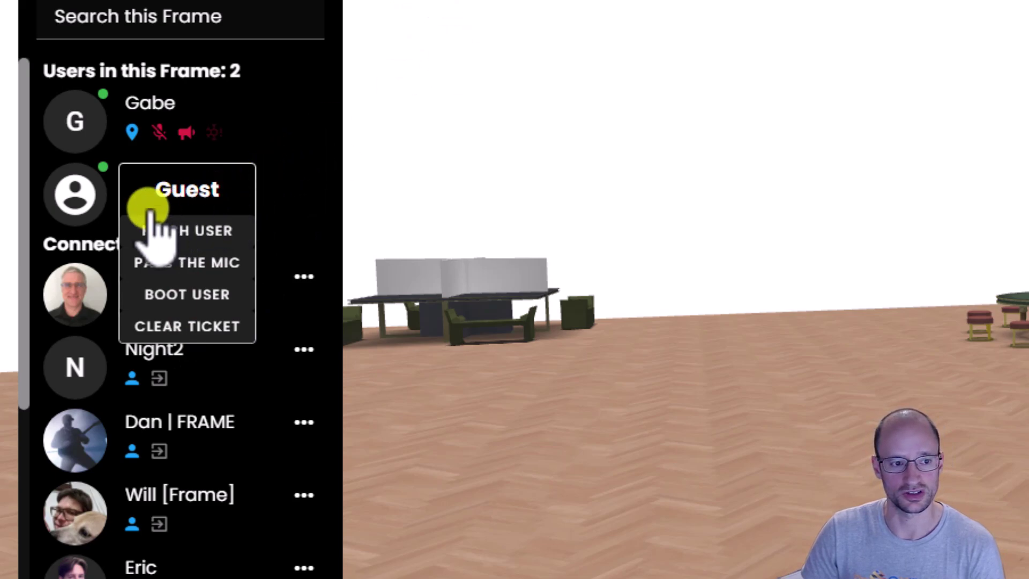
click(95, 209)
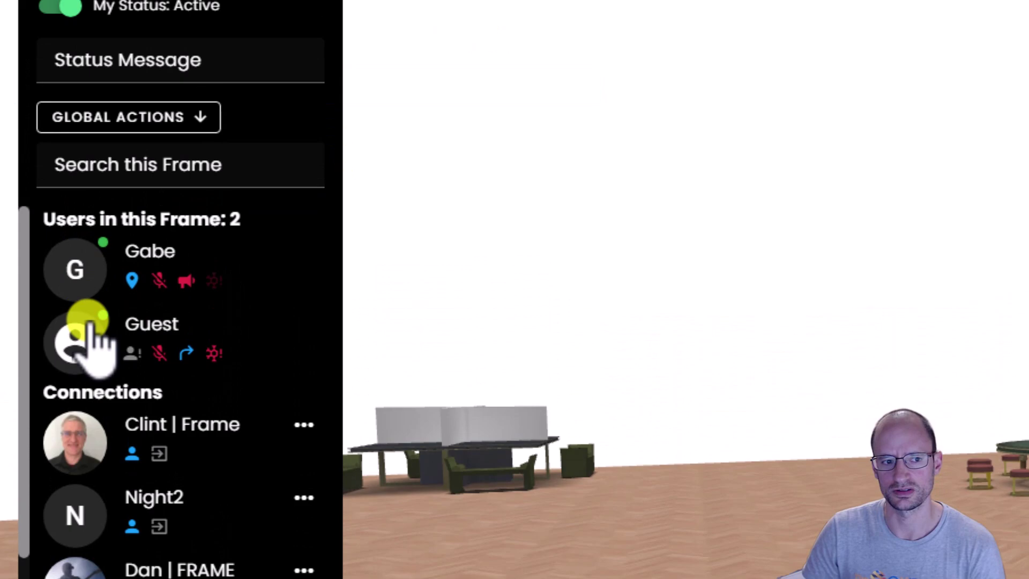
click(83, 196)
click(85, 423)
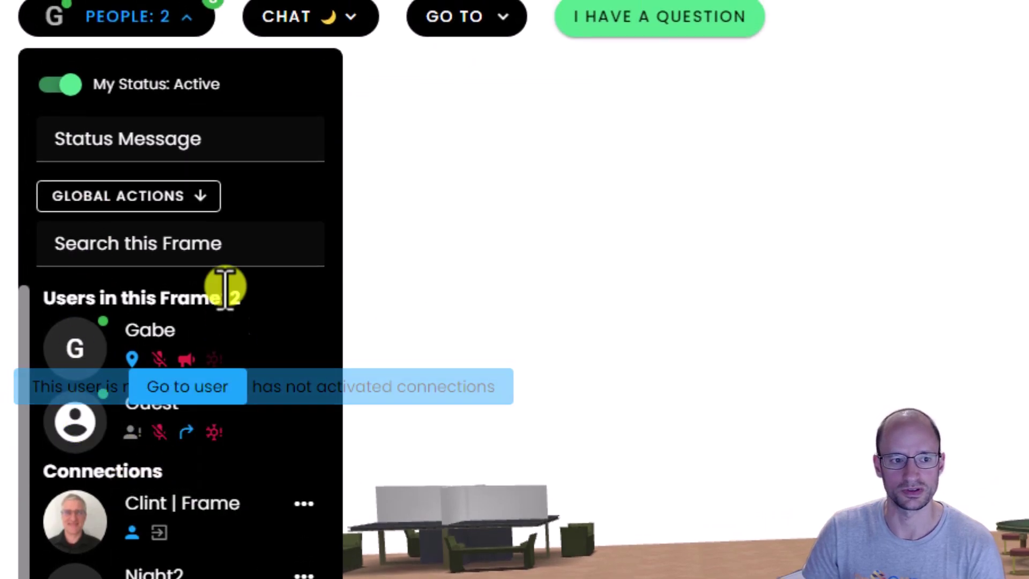
Examine the global actions for all users in the people list, and return the list to its compact view.
click(112, 204)
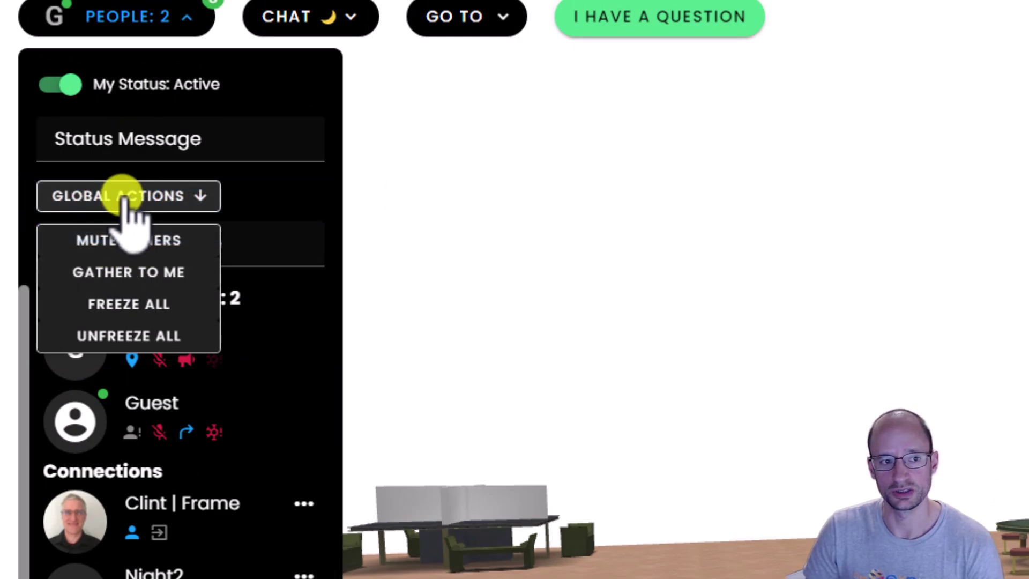
click(129, 199)
click(190, 200)
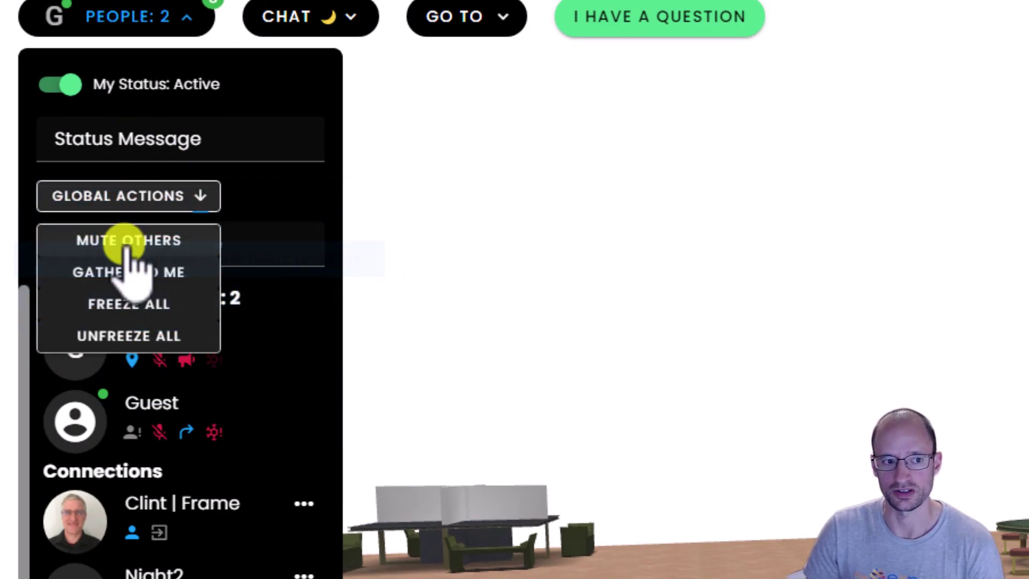
click(154, 203)
click(161, 16)
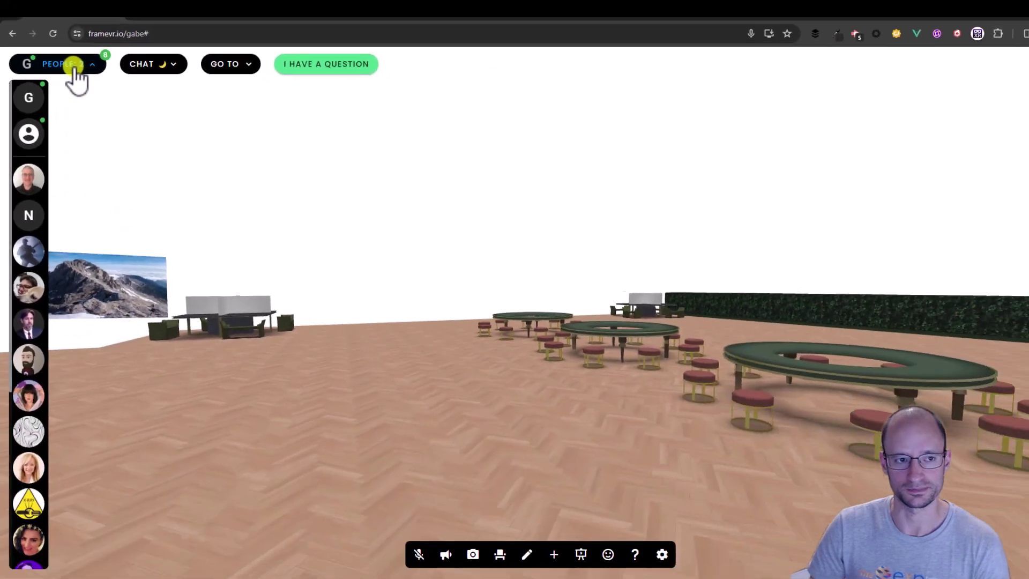
Examine the Webcam Motion Detection option in the quick settings, and close the settings without changing anything.
drag(395, 349, 367, 345)
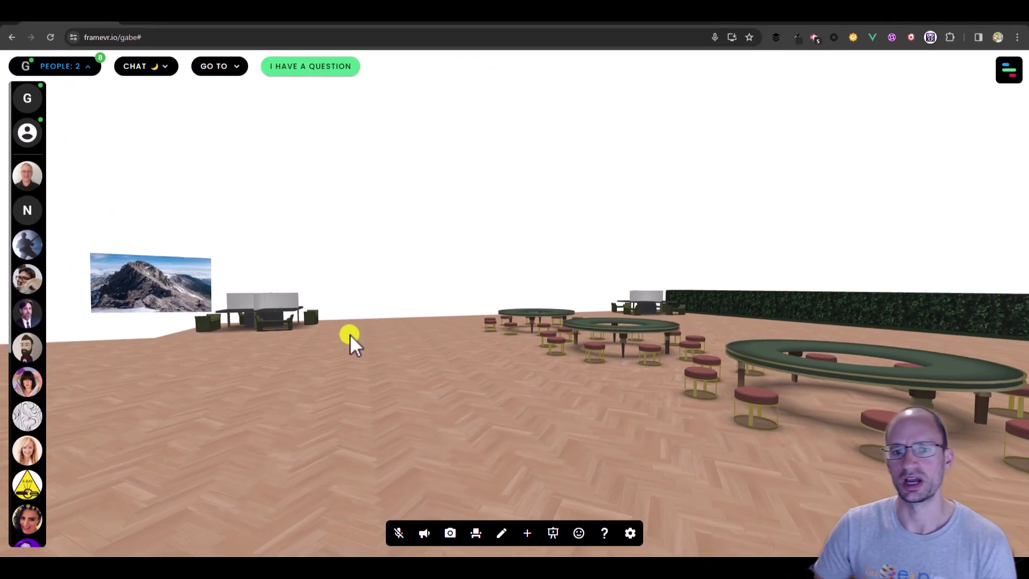
key(w)
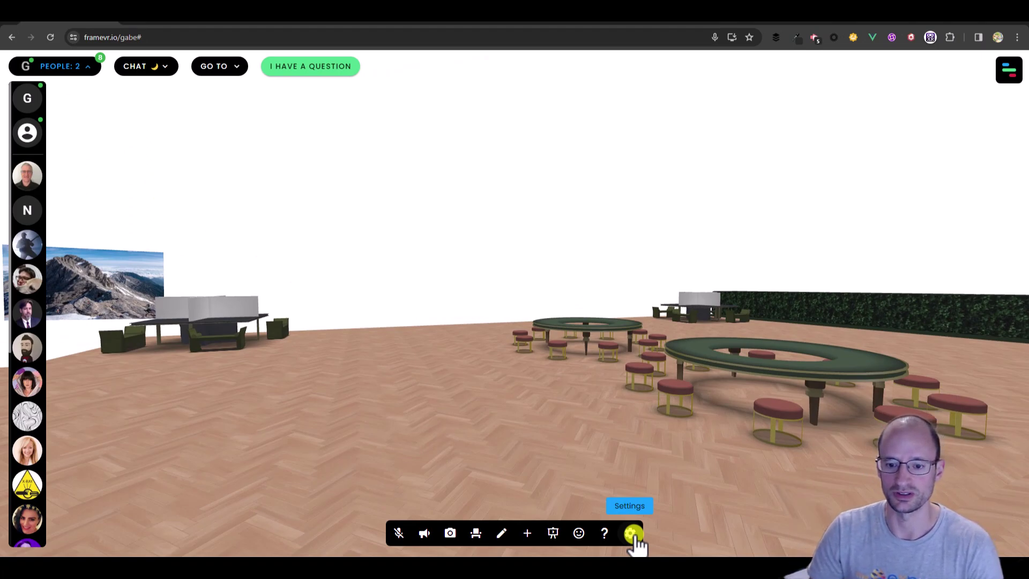
click(634, 534)
mouse_move(673, 422)
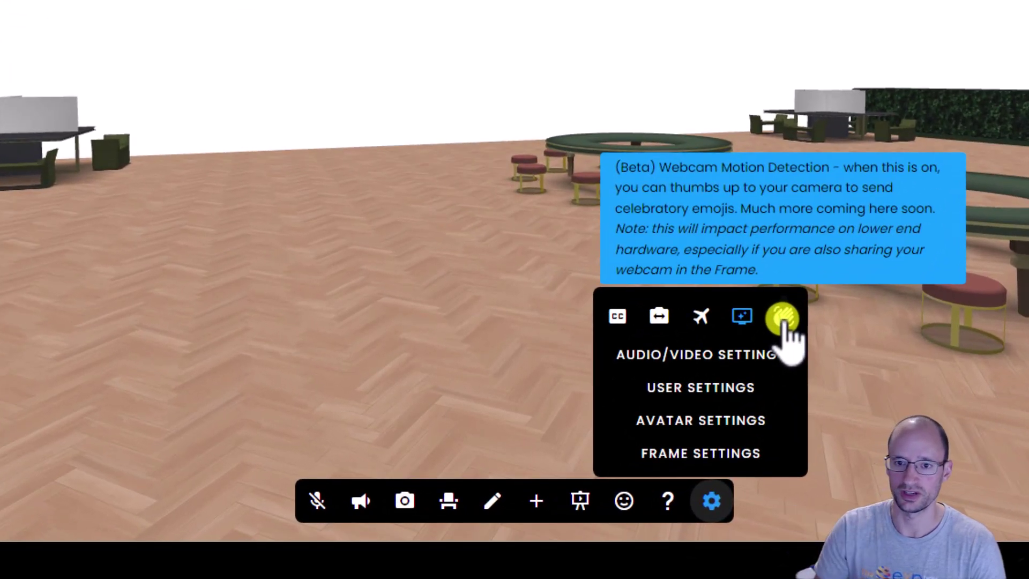
click(724, 489)
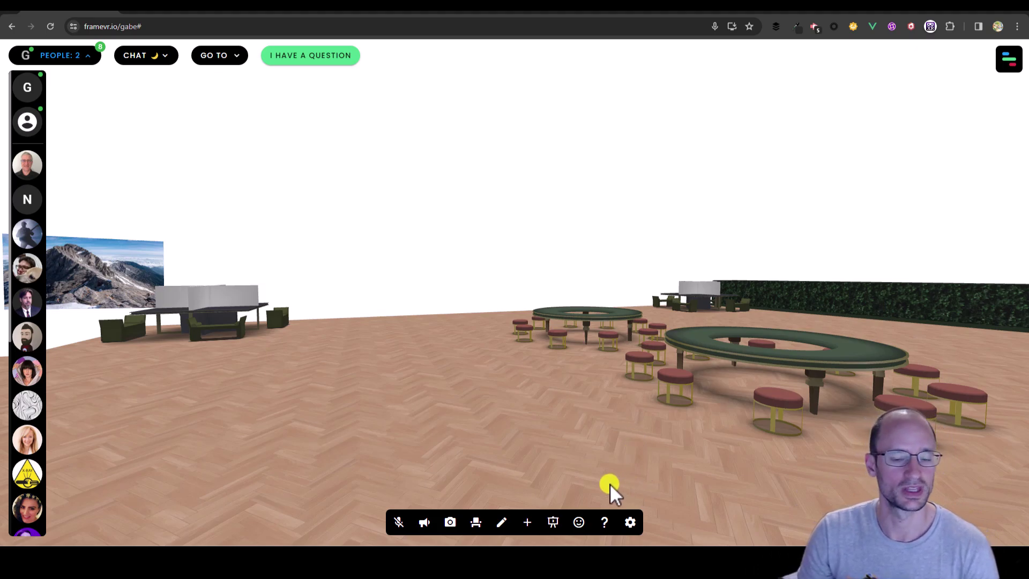
drag(613, 465, 622, 465)
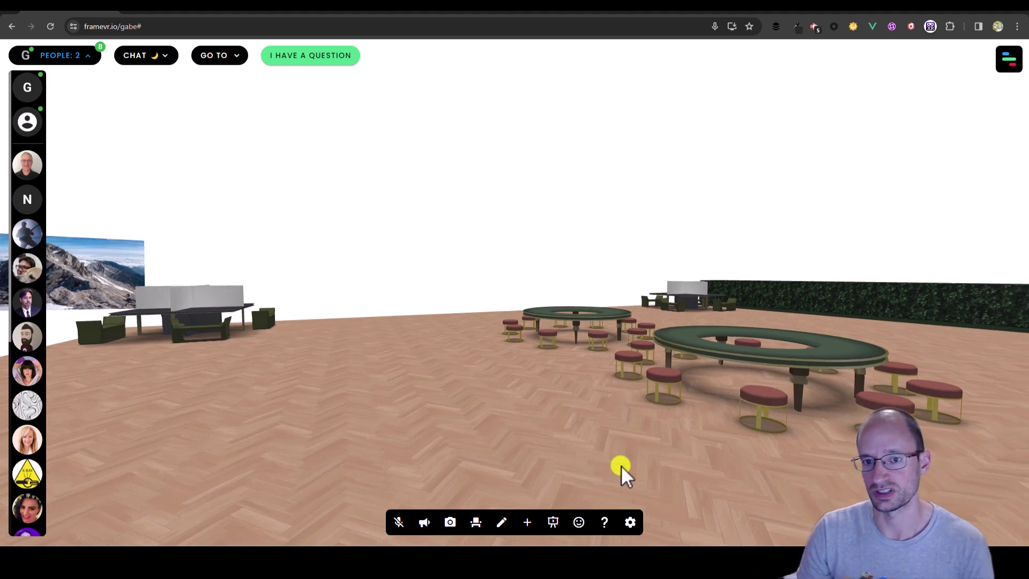